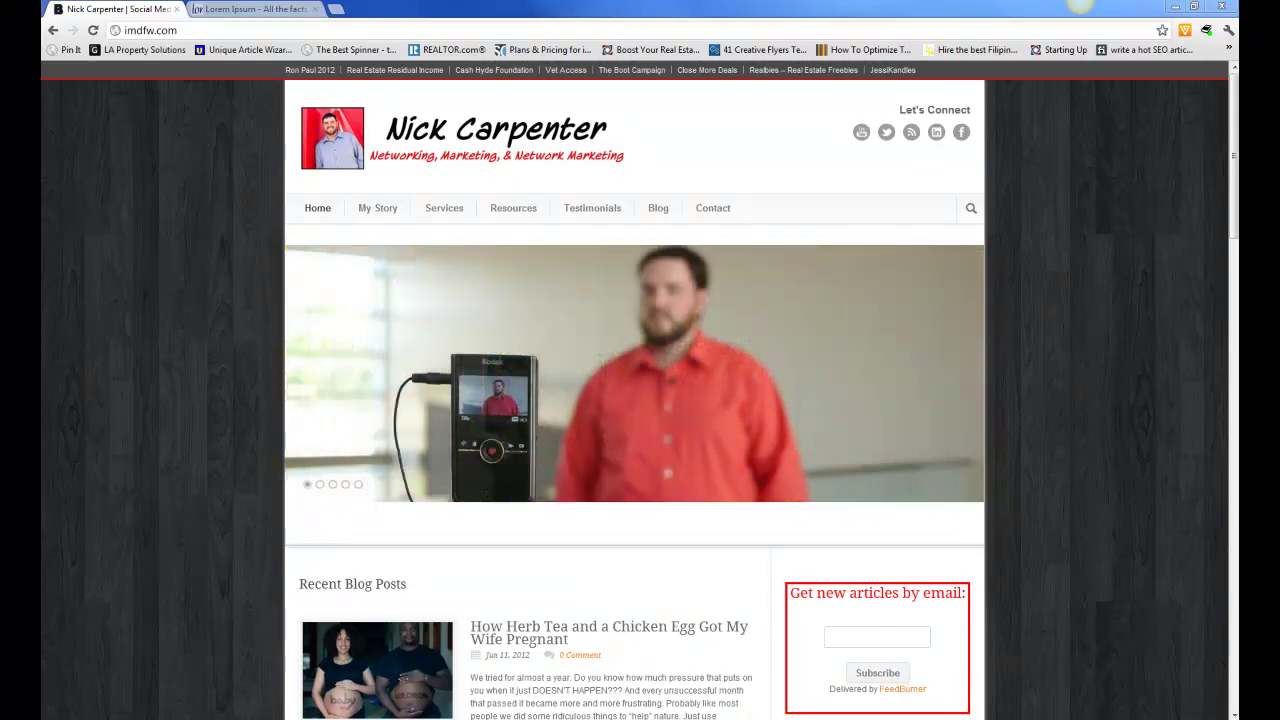
- Open the site's WordPress admin login page at imdfw.com/wp-admin
left_click(211, 31)
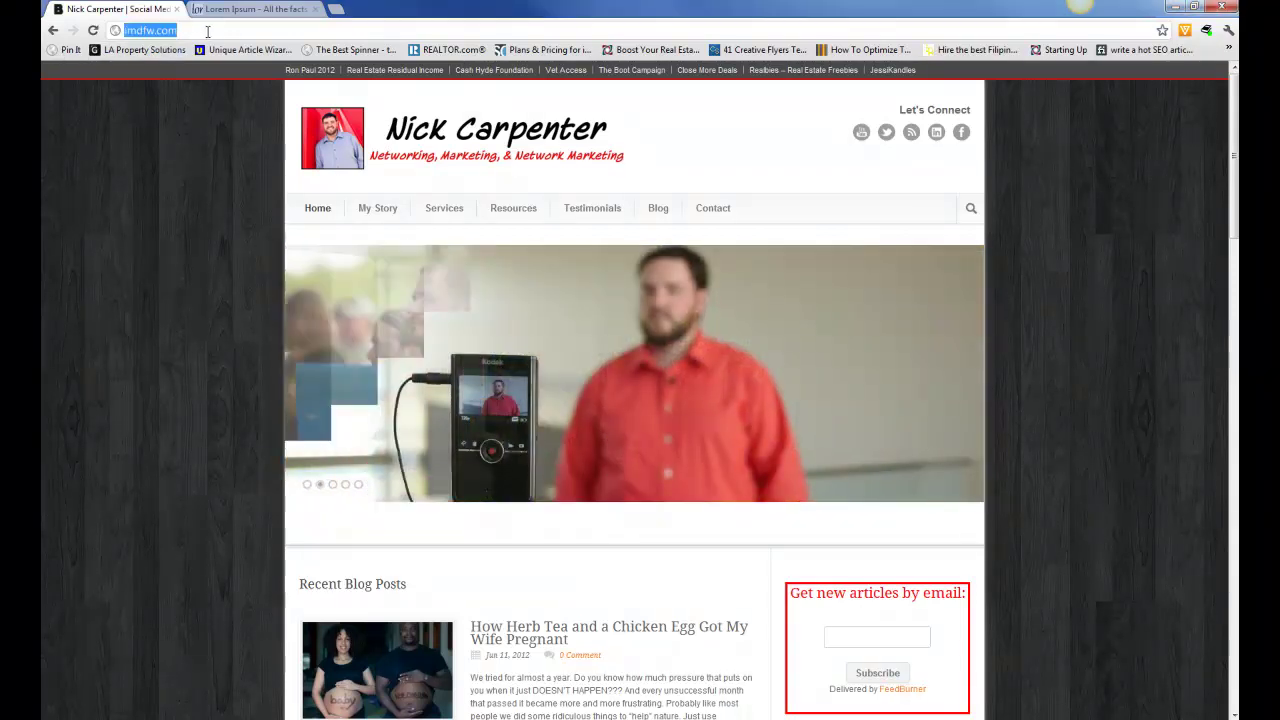
left_click(211, 31)
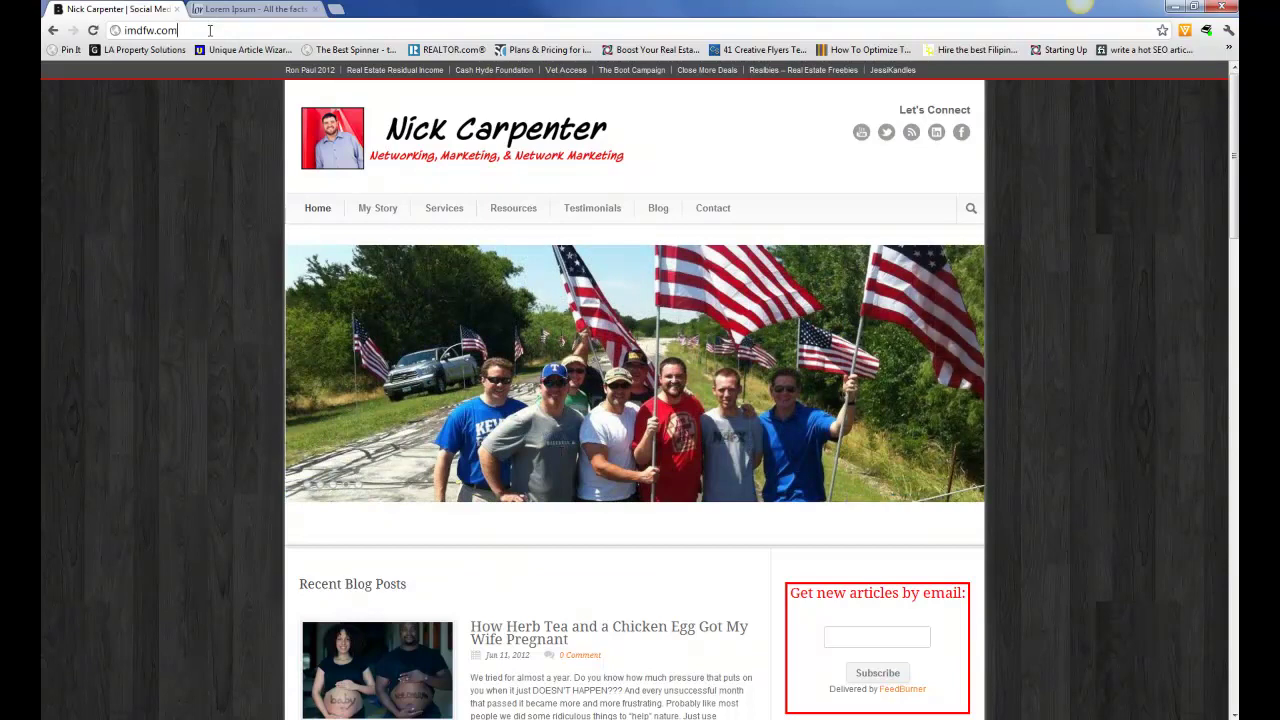
type("/wp-admin")
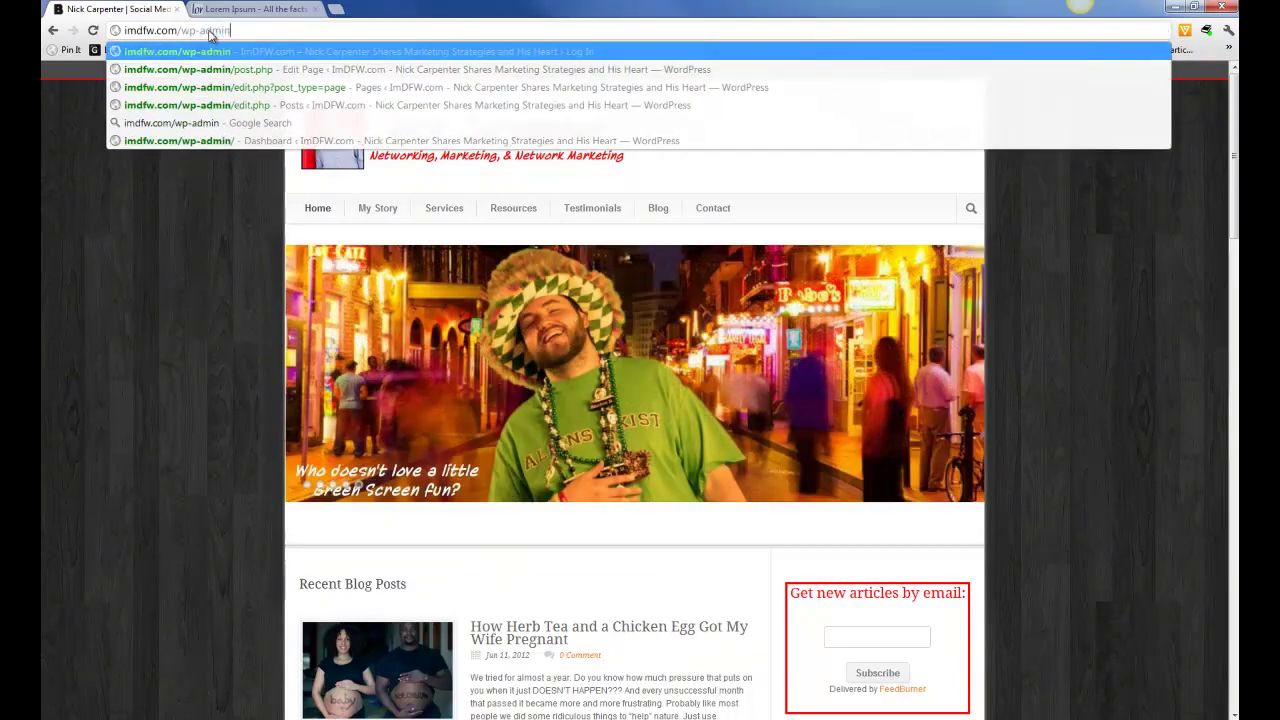
key("Return")
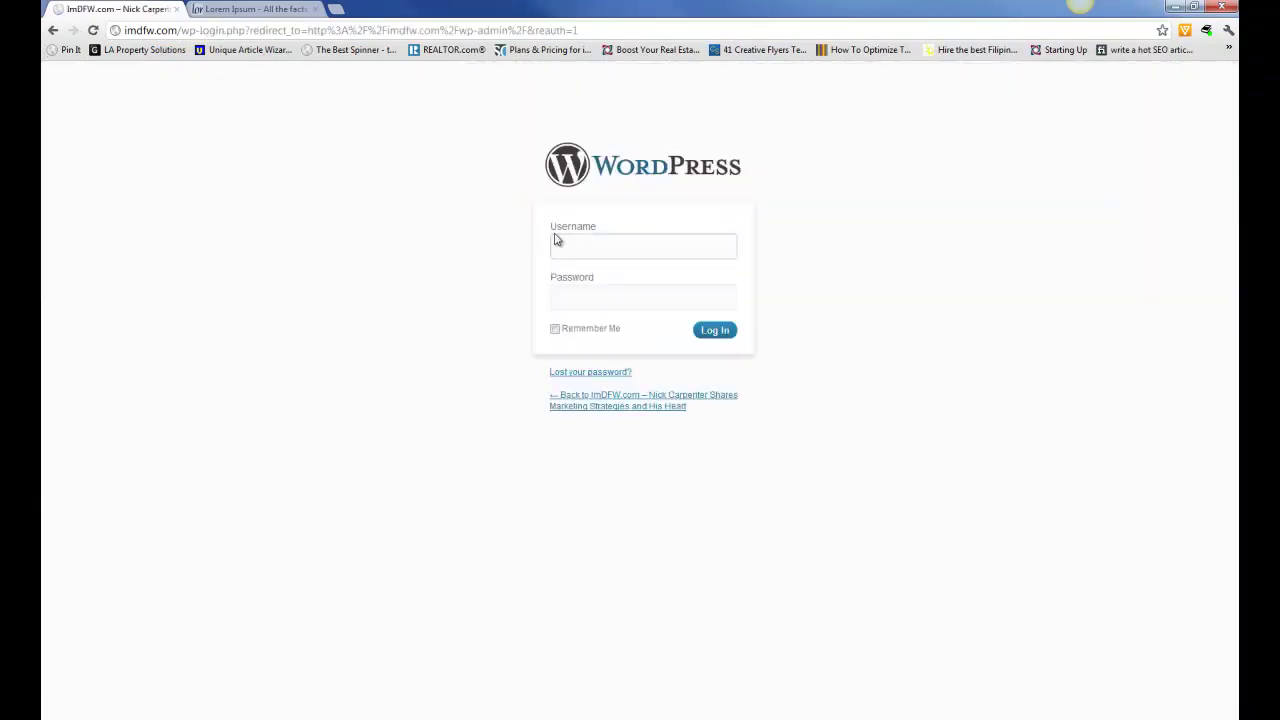
- Log in to the WordPress admin with the account's username and password
left_click(557, 242)
type("imdfwe")
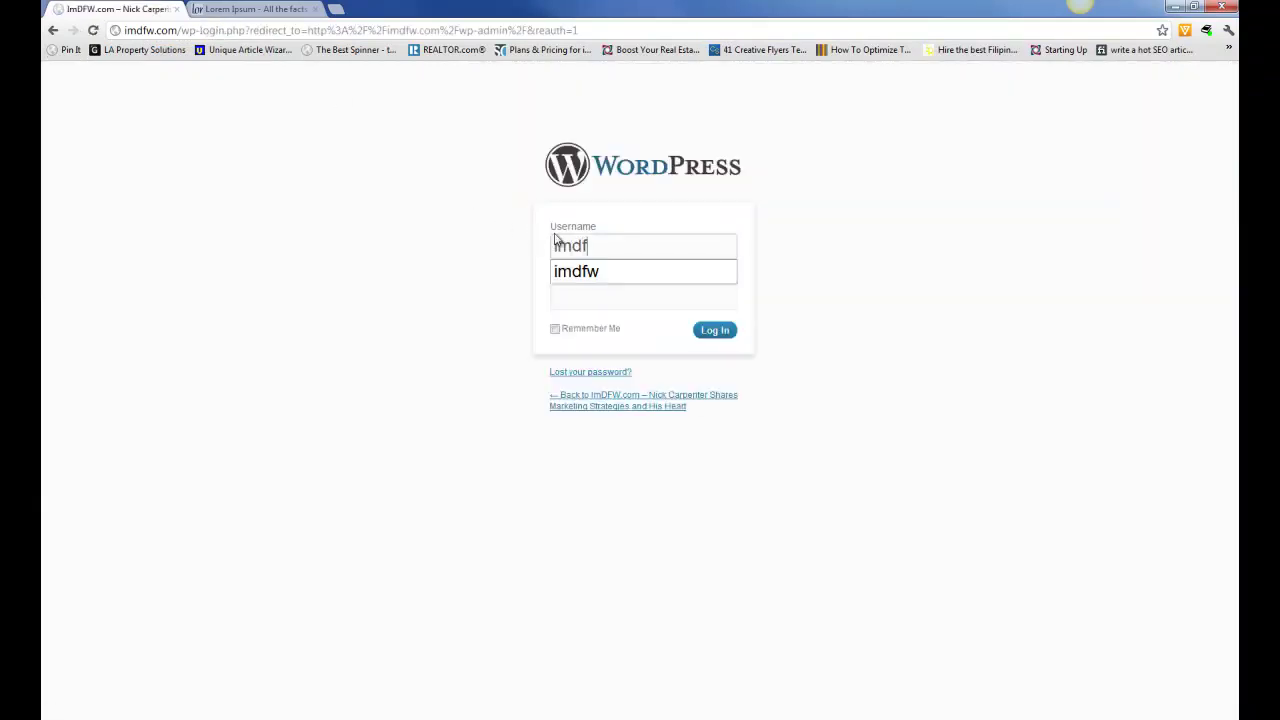
double_click(557, 242)
type("imdfw")
key("Tab")
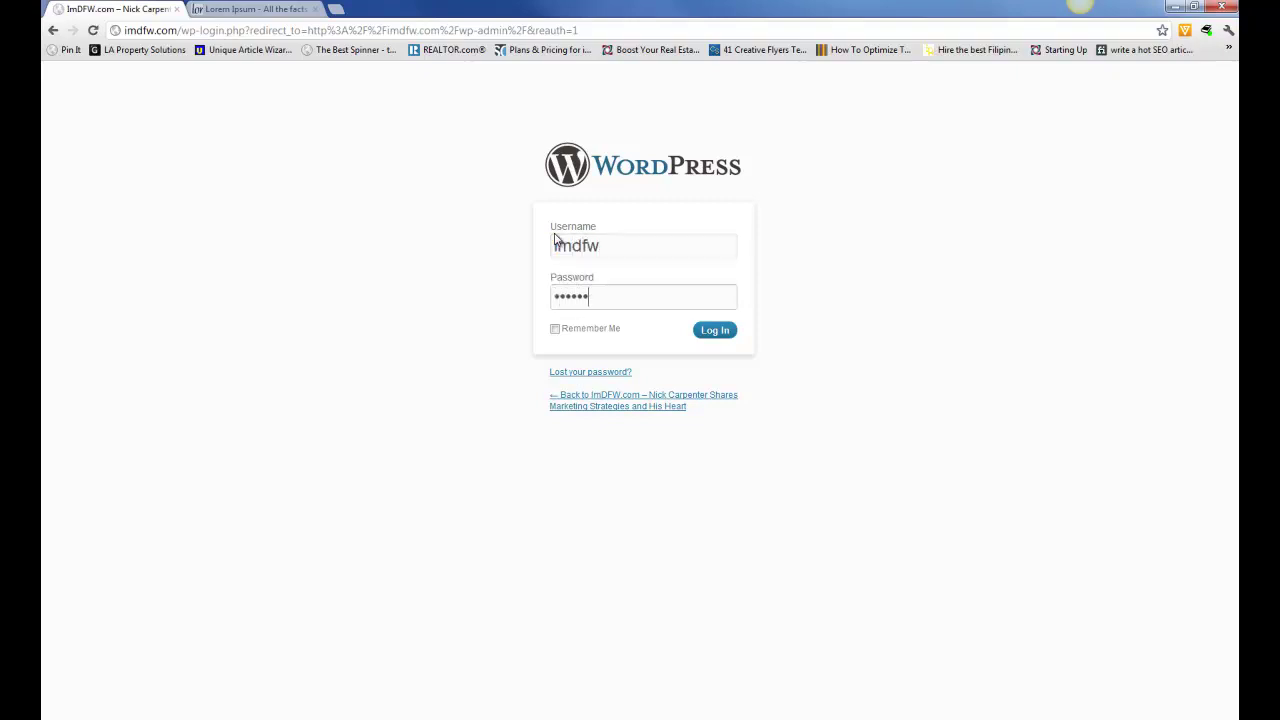
type("••")
key("Return")
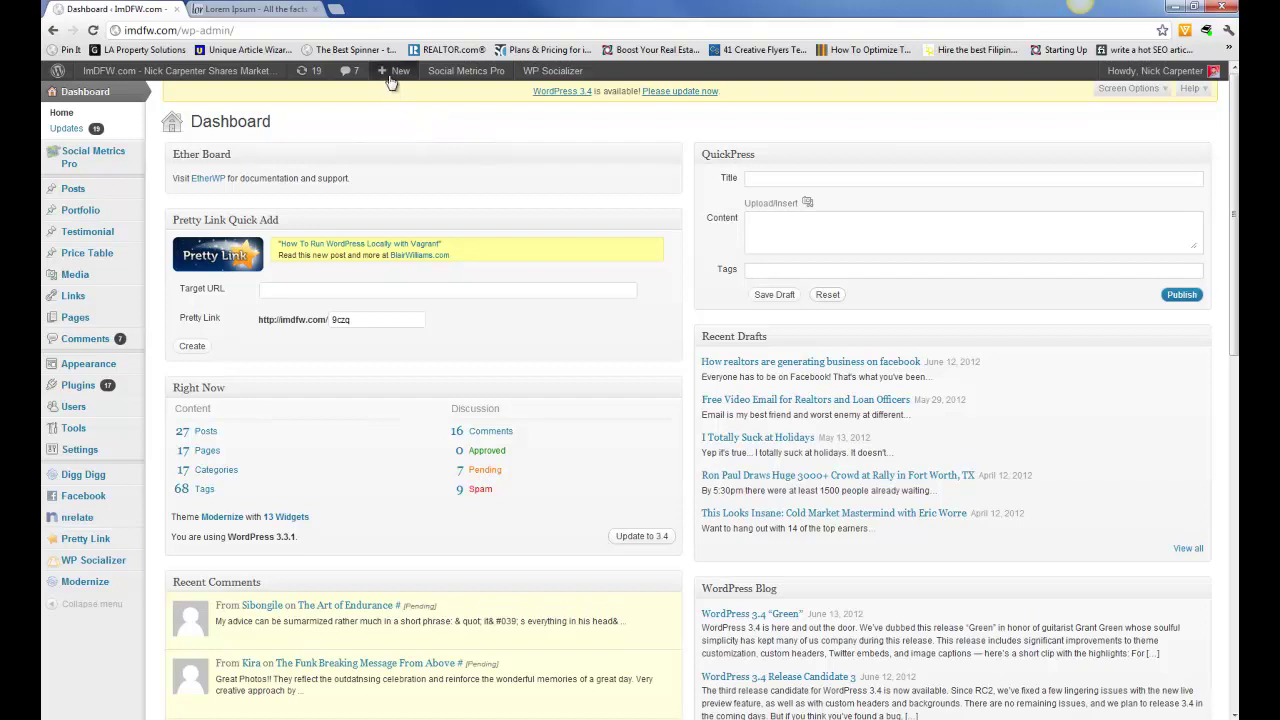
- Start a new blog post from the dashboard
mouse_move(397, 75)
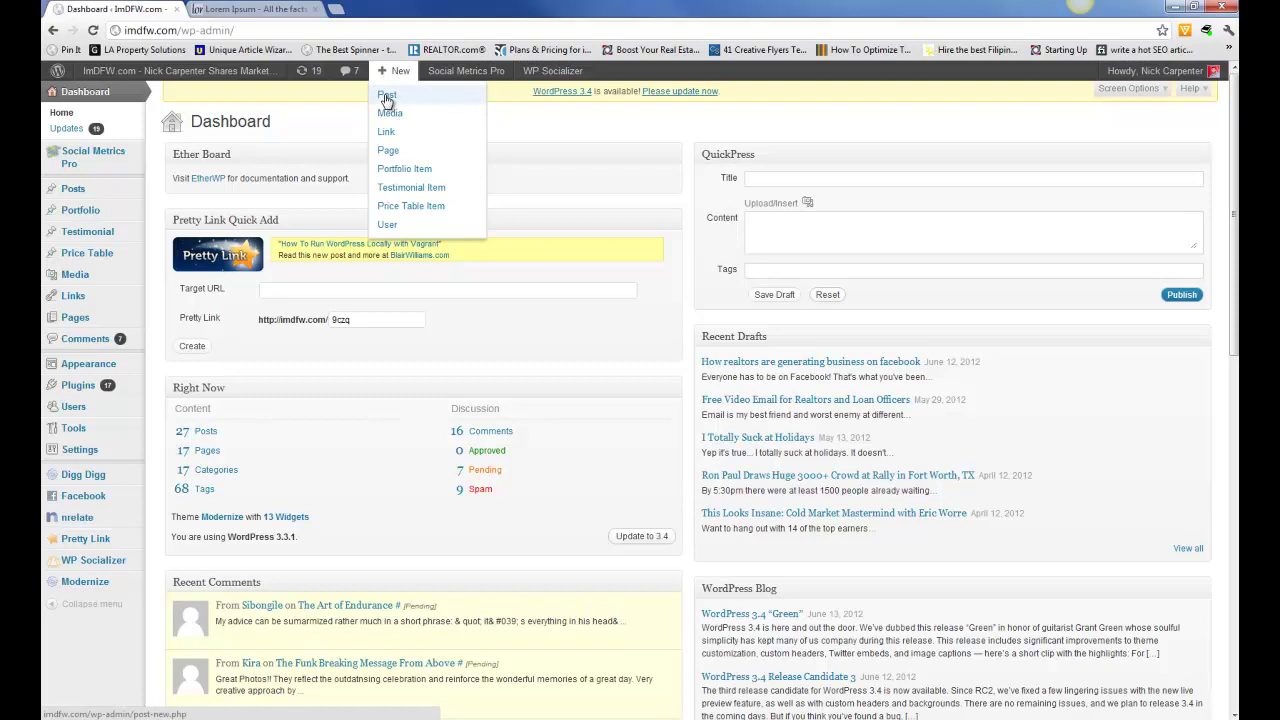
mouse_move(72, 192)
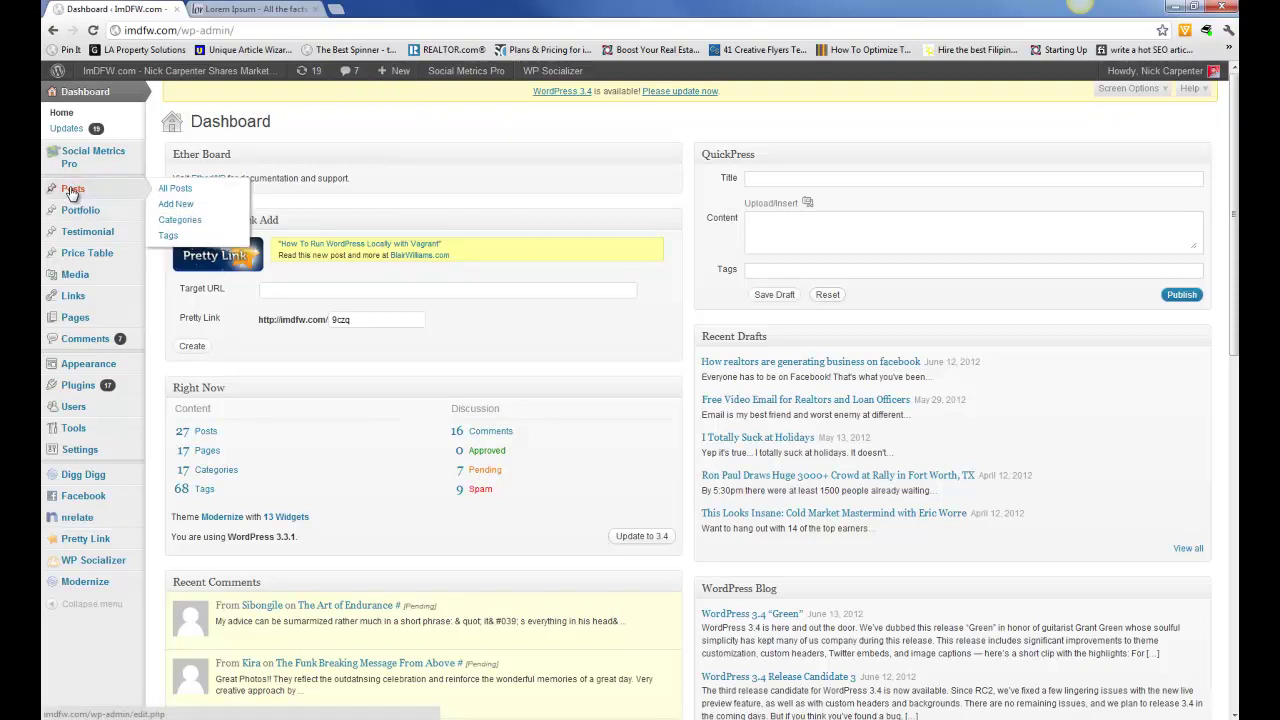
left_click(176, 204)
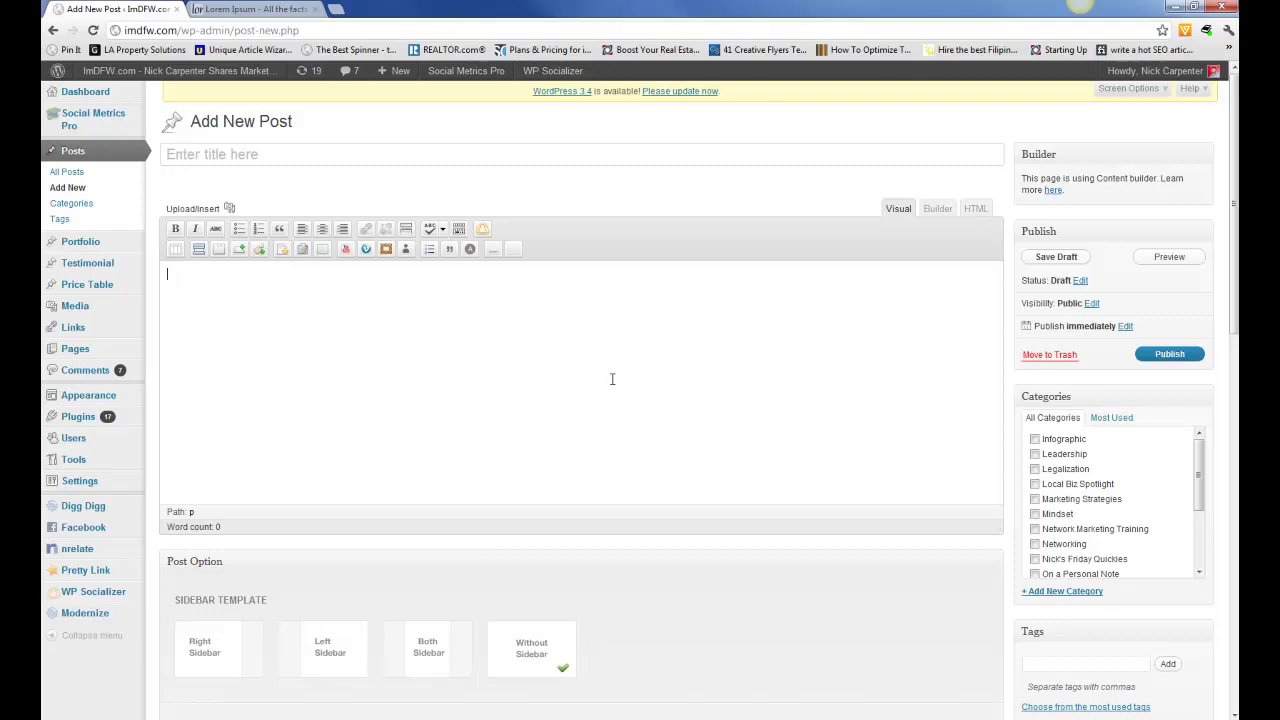
- Examine the post editor's Builder and HTML modes, and return to the Visual mode
left_click(938, 209)
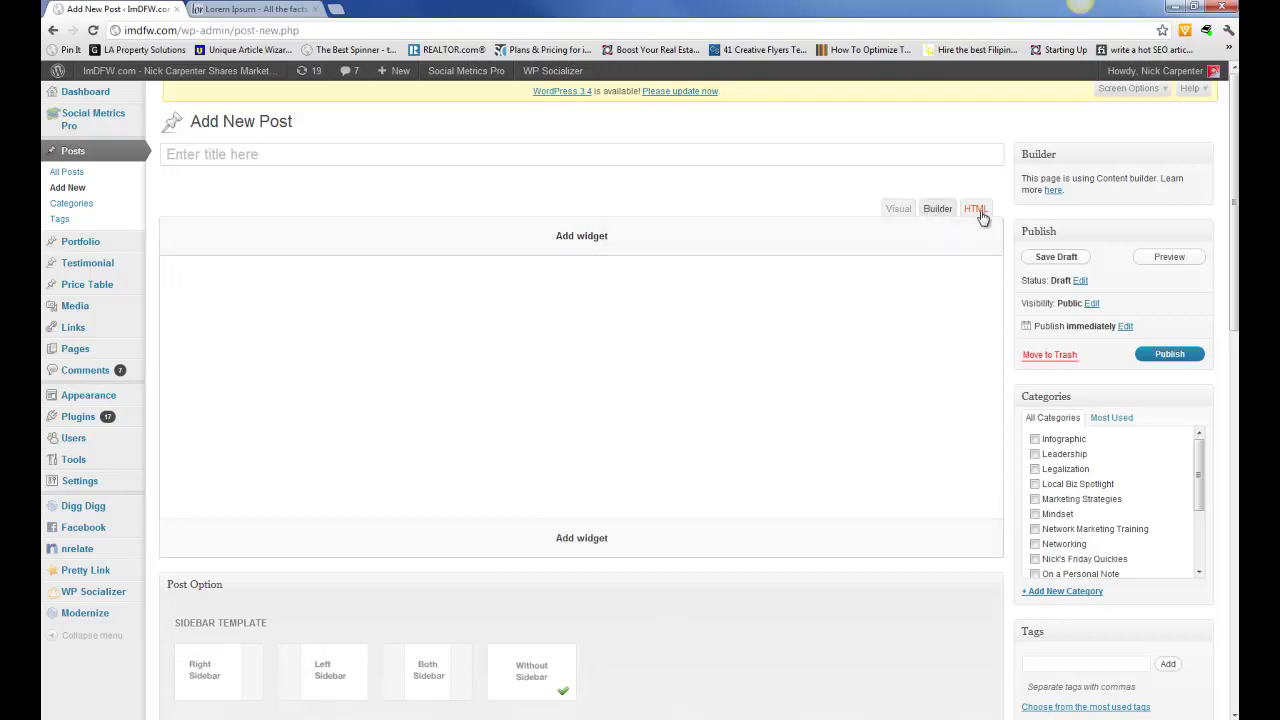
left_click(978, 212)
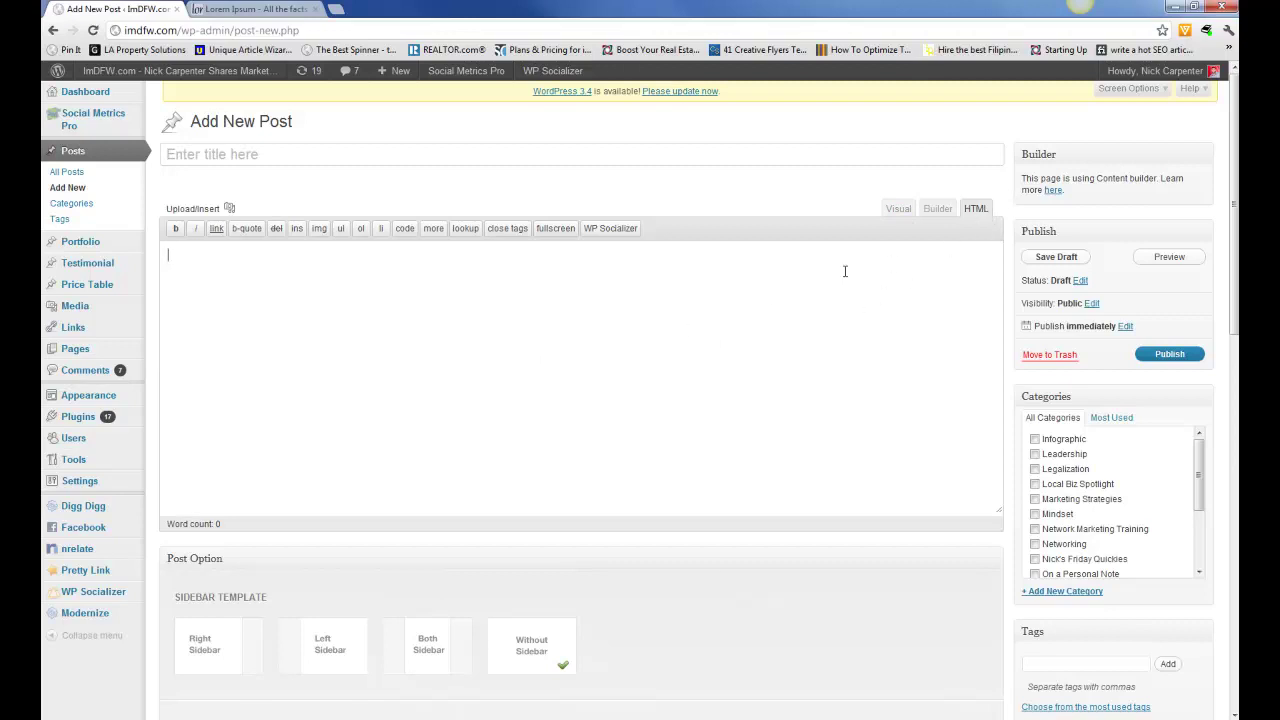
left_click(898, 210)
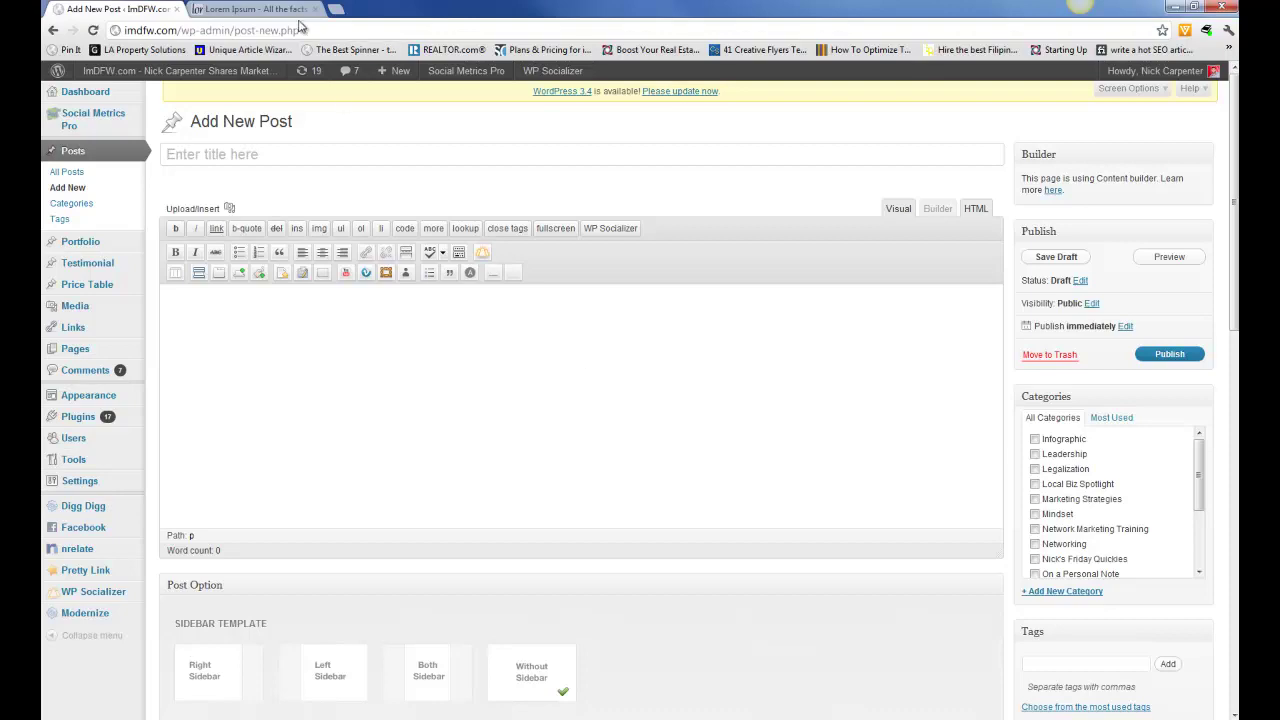
- Copy all the generated placeholder paragraphs from the Lorem Ipsum page
left_click(265, 9)
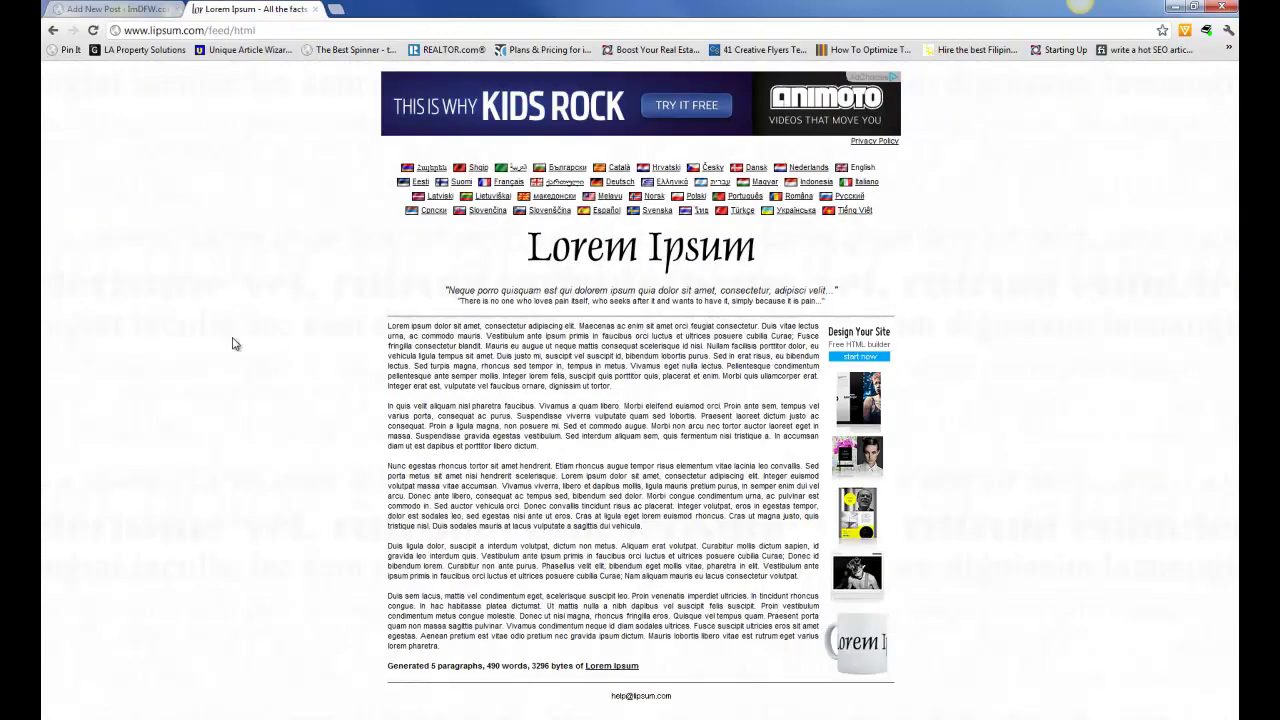
left_click_drag(389, 325, 605, 651)
right_click(537, 597)
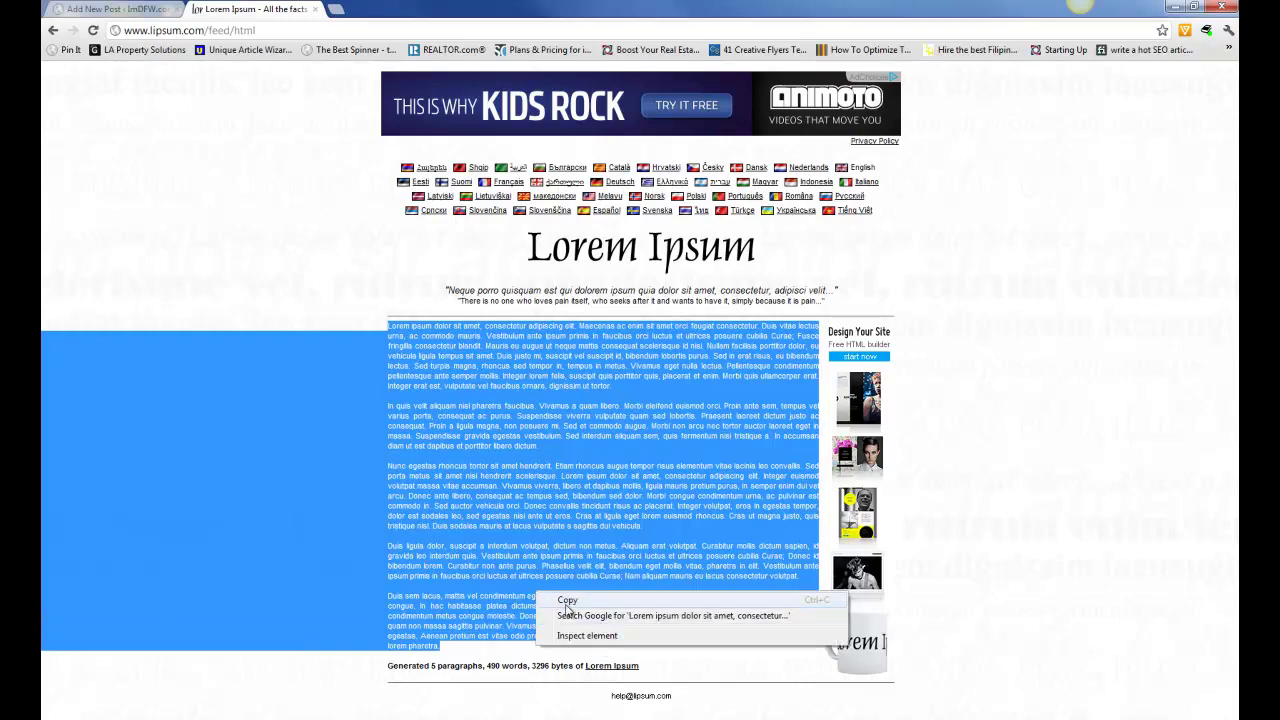
left_click(567, 600)
- Paste the copied Lorem Ipsum paragraphs into the new post's body
left_click(110, 9)
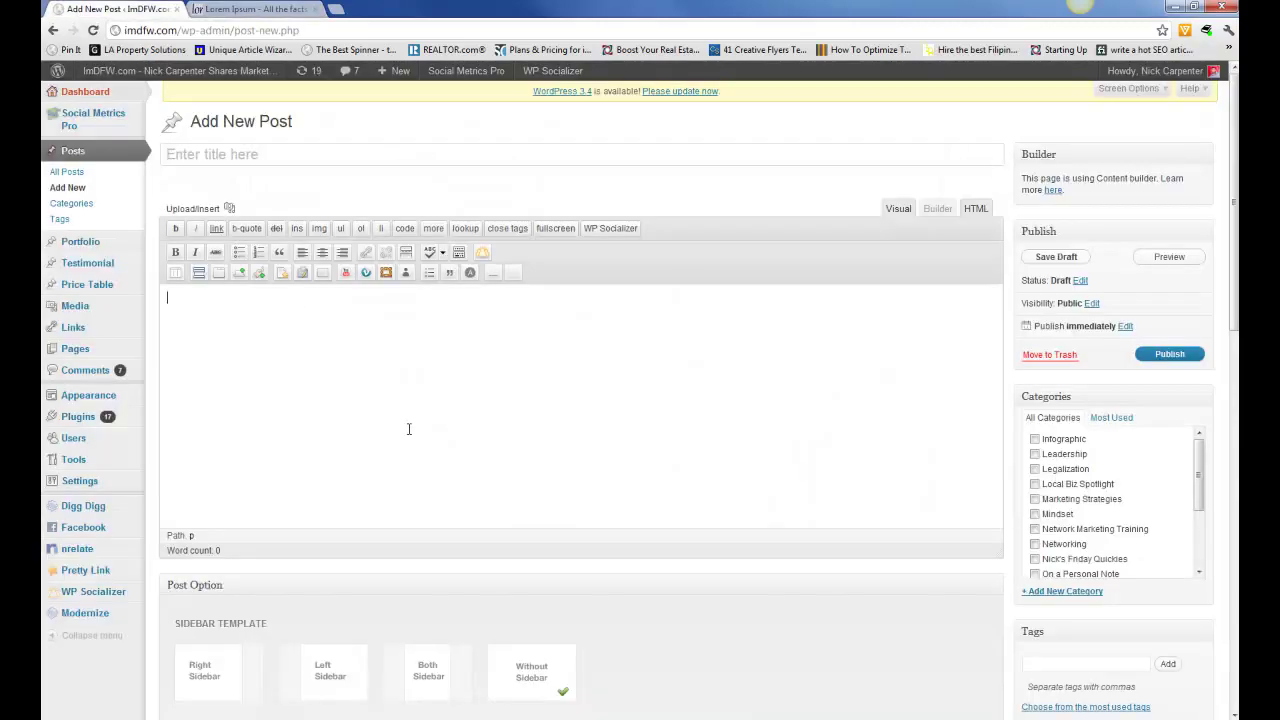
right_click(482, 377)
left_click(517, 457)
scroll(443, 428, "up", 3)
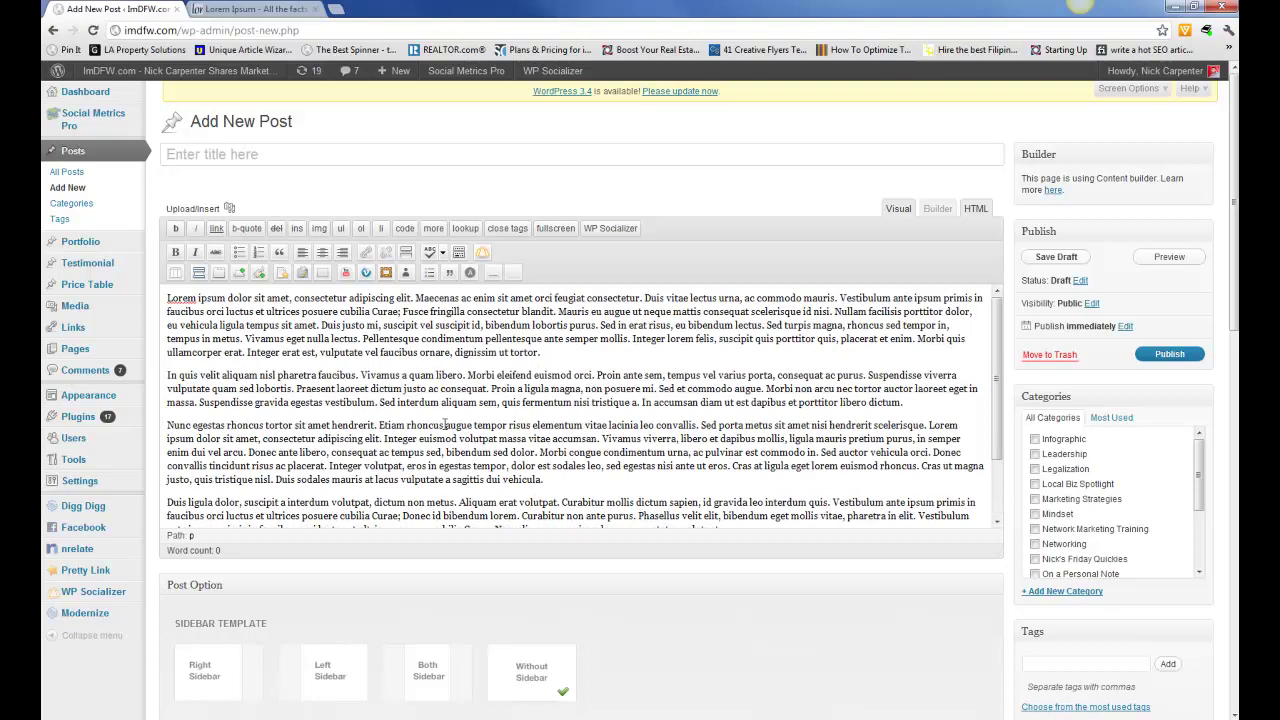
scroll(445, 430, "down", 5)
scroll(415, 360, "up", 5)
- Make the opening words "Lorem ipsum dolor sit amet" bold in the first paragraph
left_click_drag(168, 298, 289, 298)
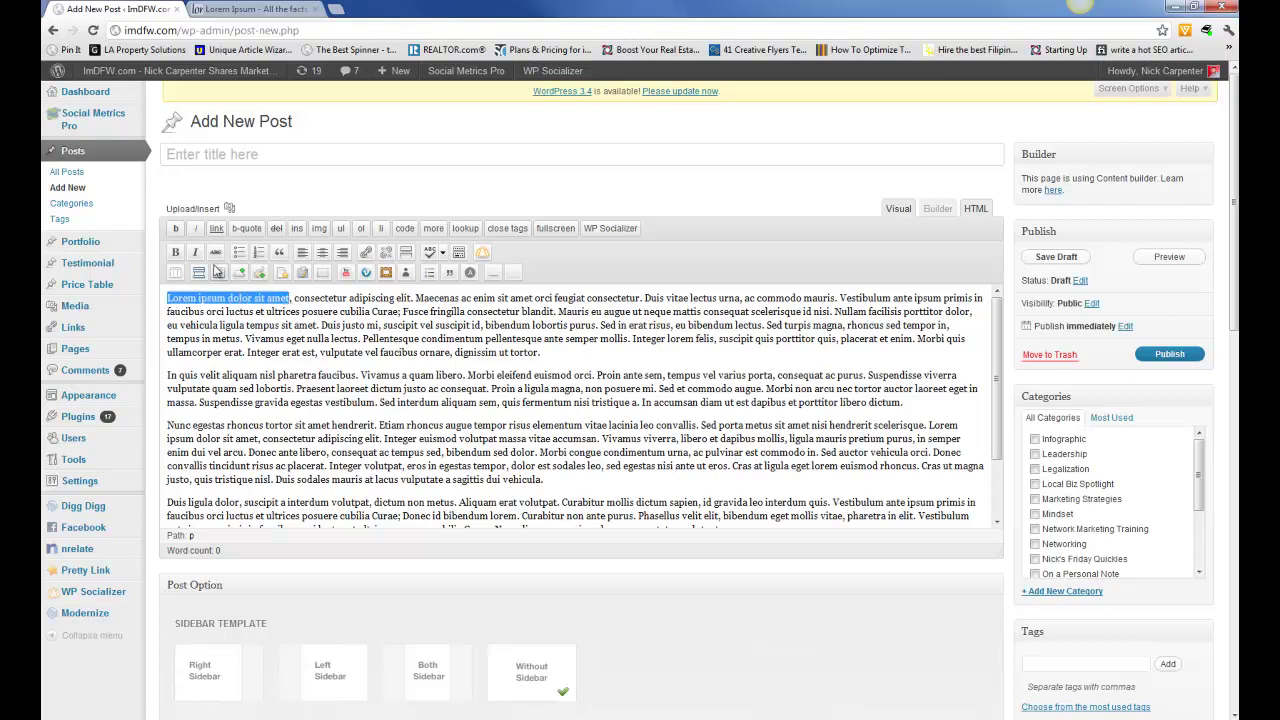
left_click(175, 252)
left_click(258, 376)
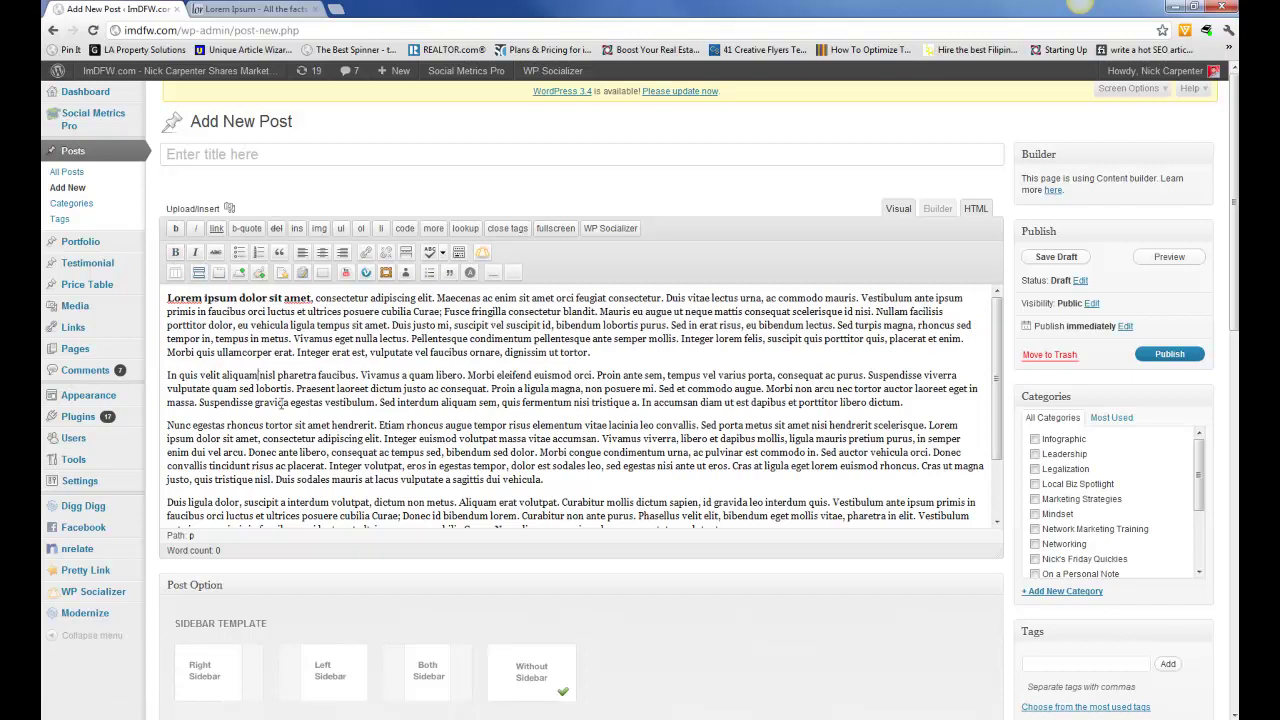
- Italicize the entire second paragraph, beginning "In quis velit aliquam"
left_click_drag(168, 376, 904, 402)
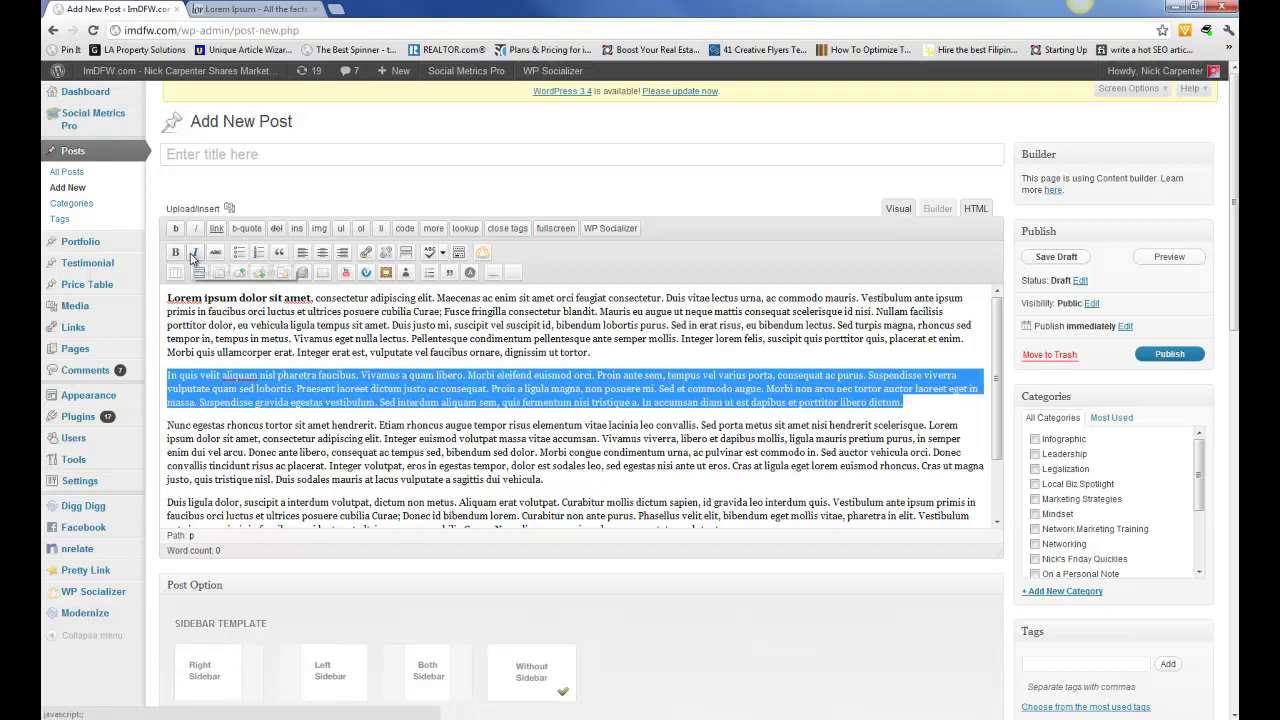
left_click(195, 252)
left_click(387, 438)
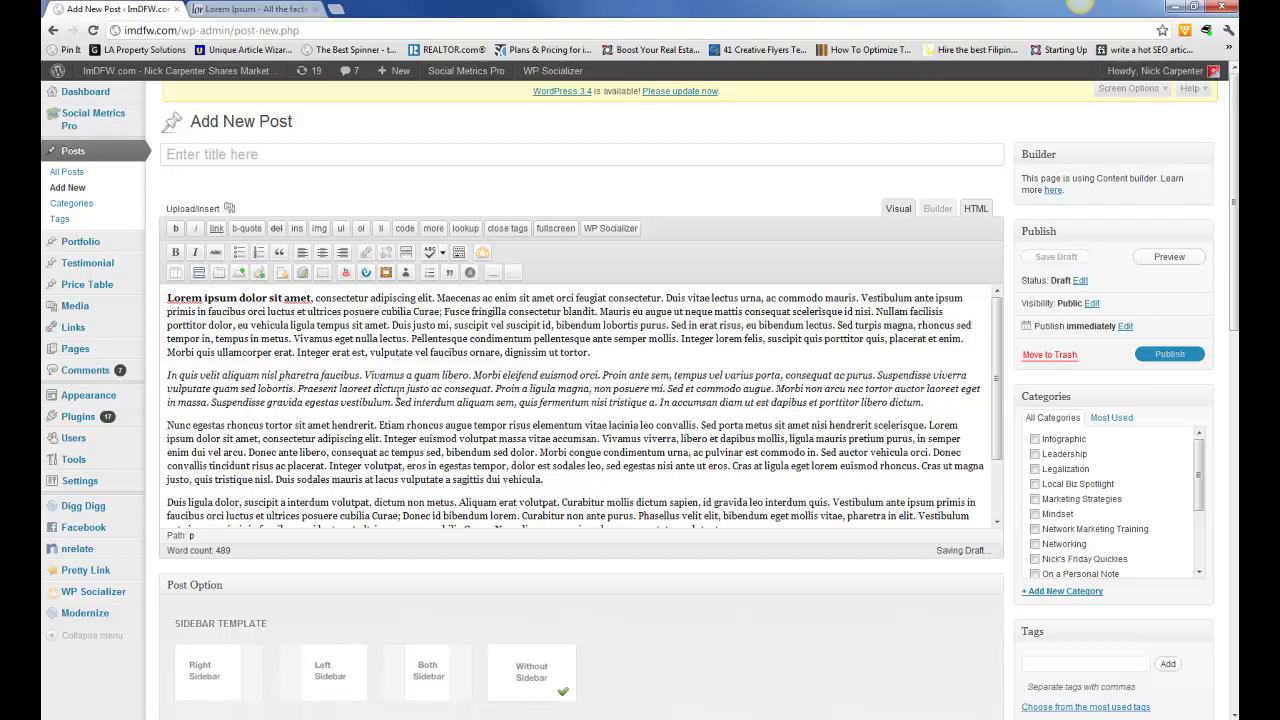
- Apply strikethrough to the words "Duis justo mi," in the first paragraph
left_click_drag(392, 325, 453, 326)
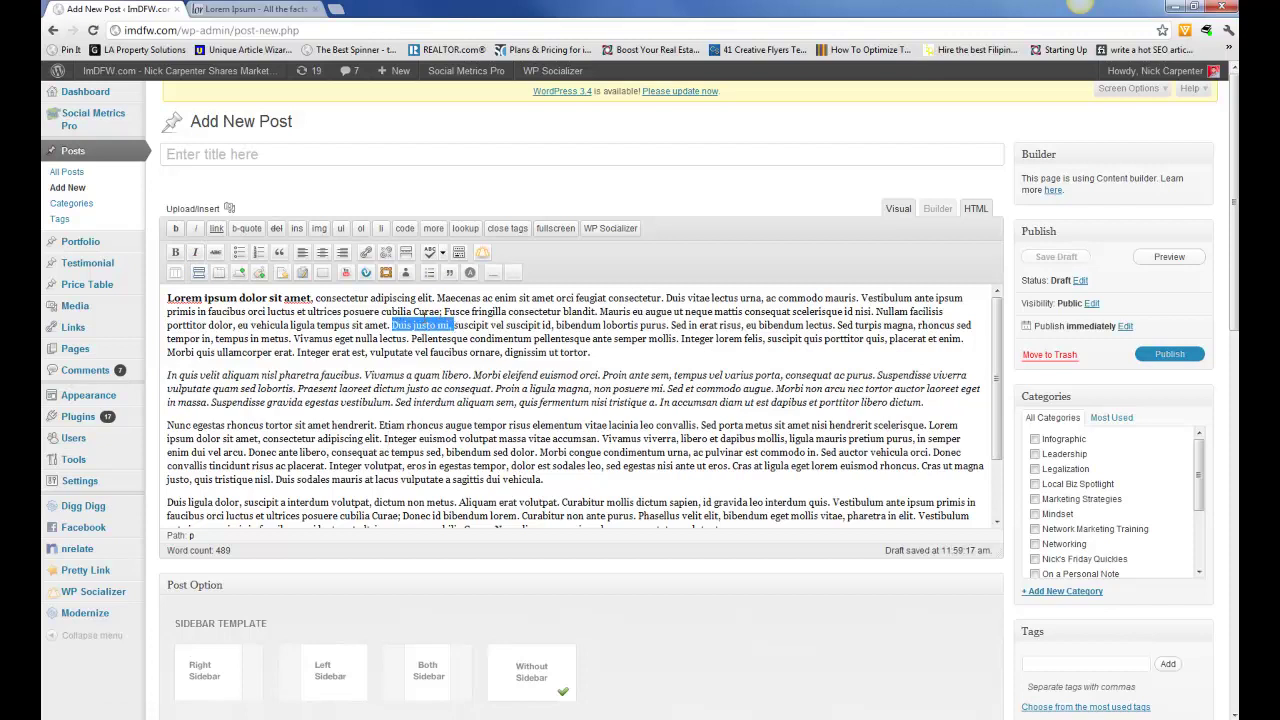
left_click(216, 256)
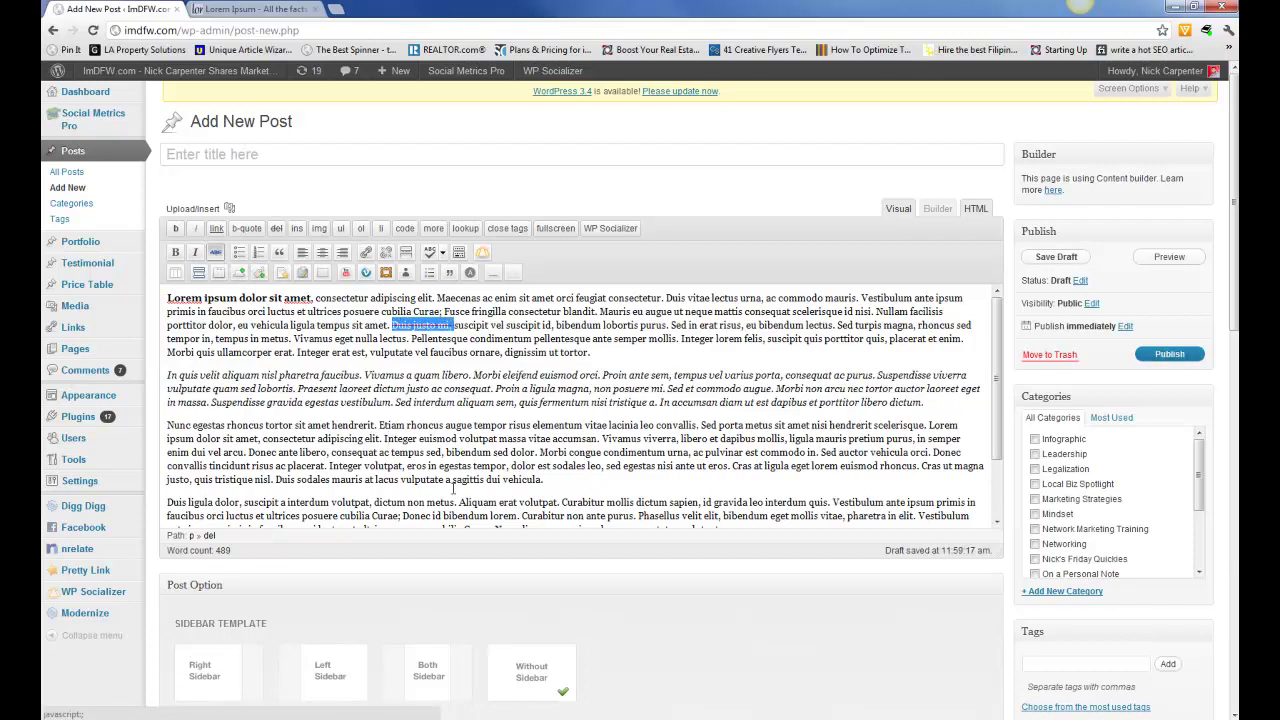
left_click(620, 364)
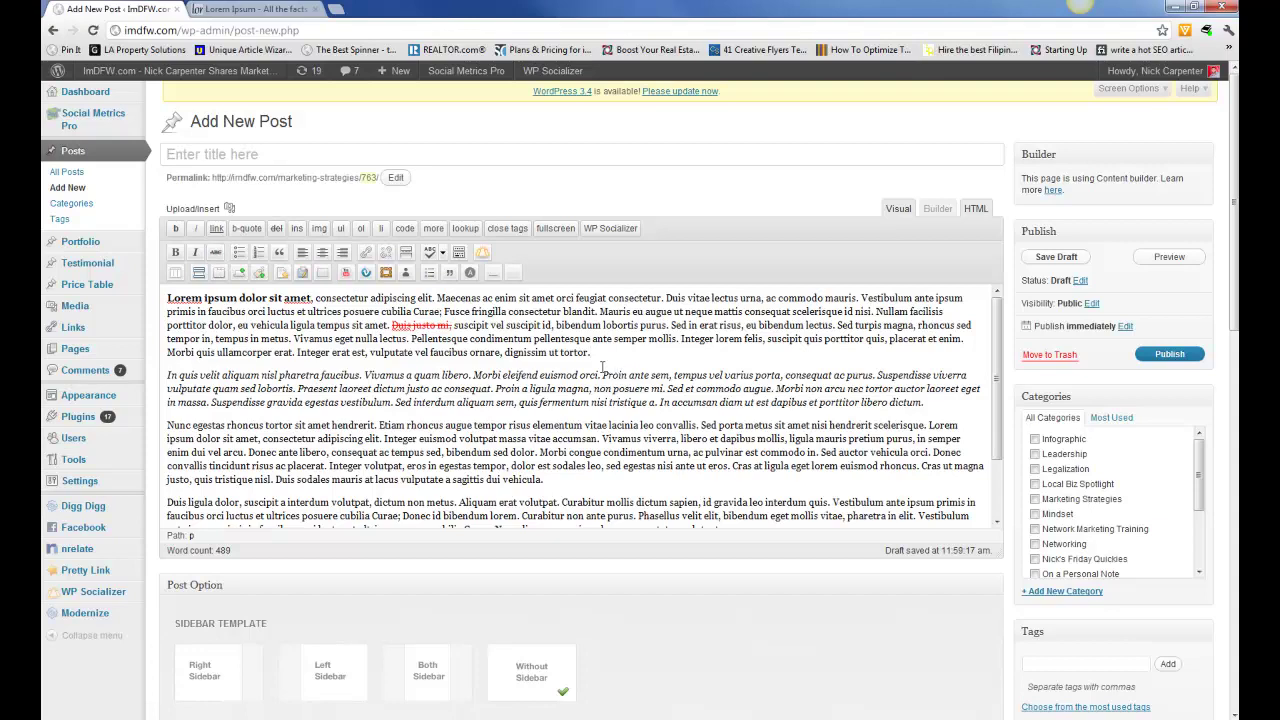
- Turn the third paragraph into a bulleted list, splitting it into separate items before "tortor", "Etiam" and "Sed porta"
left_click(176, 424)
left_click(238, 253)
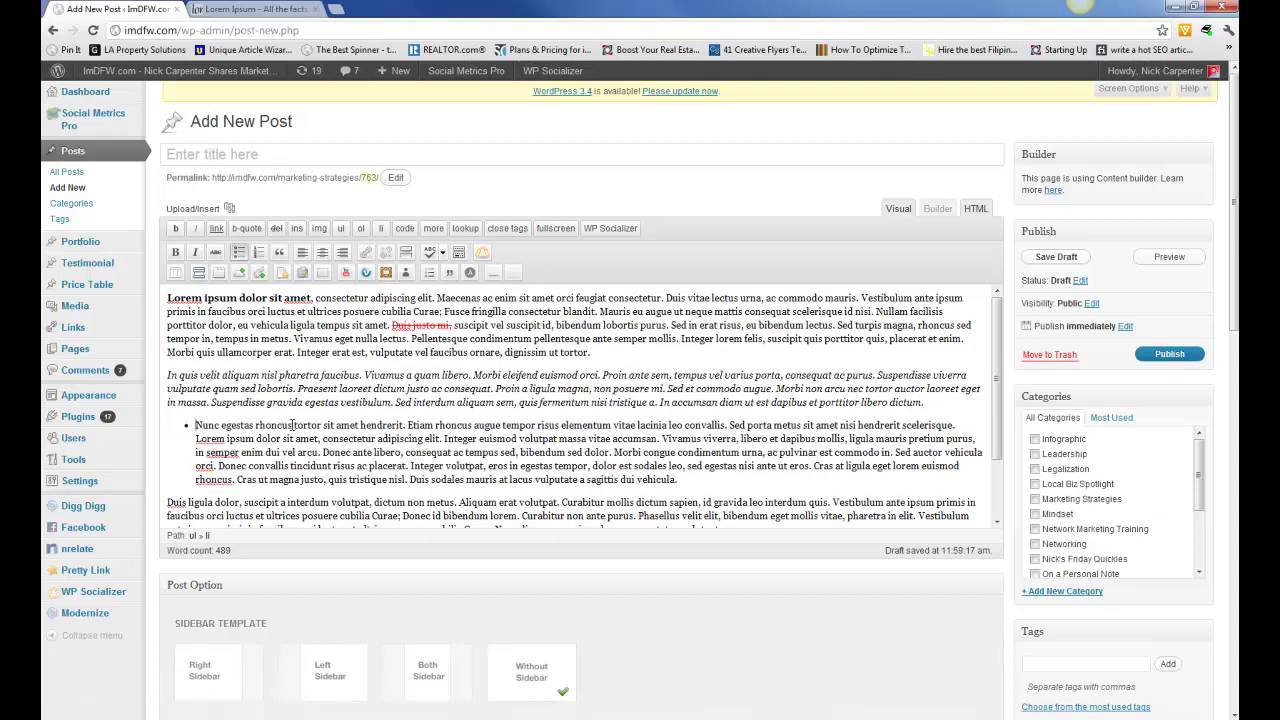
key("Return")
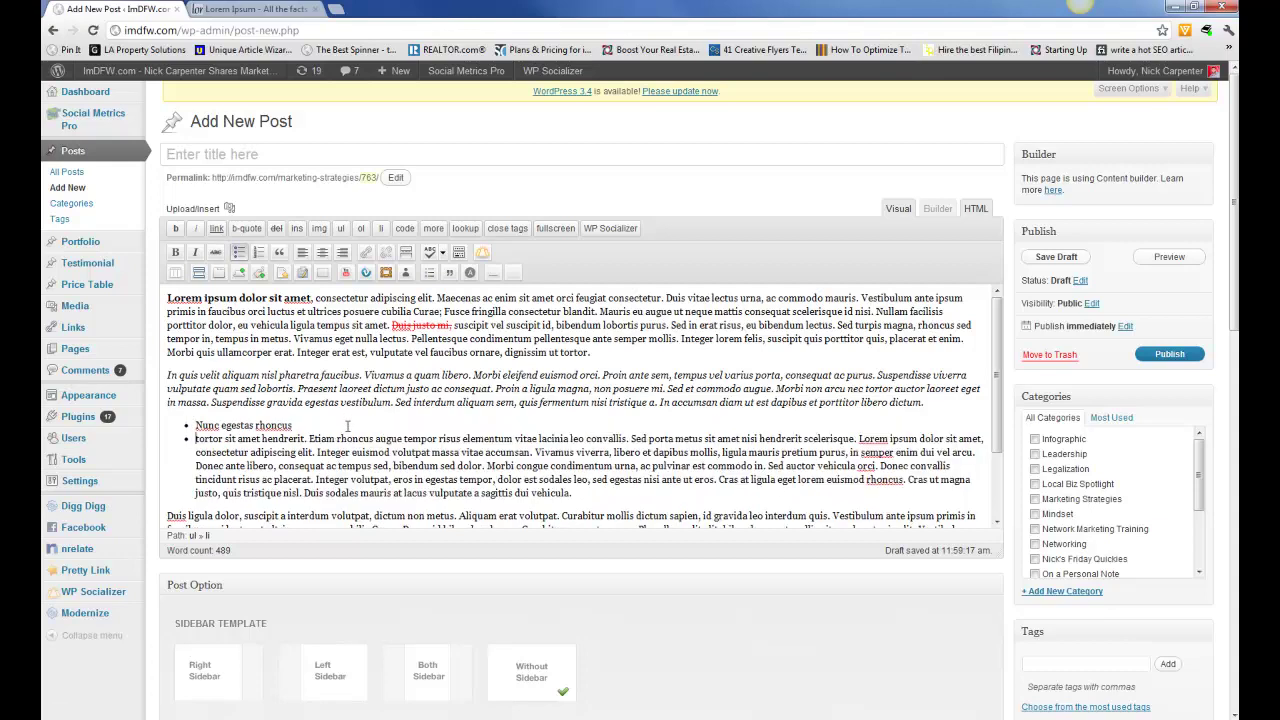
left_click(309, 438)
key("Return")
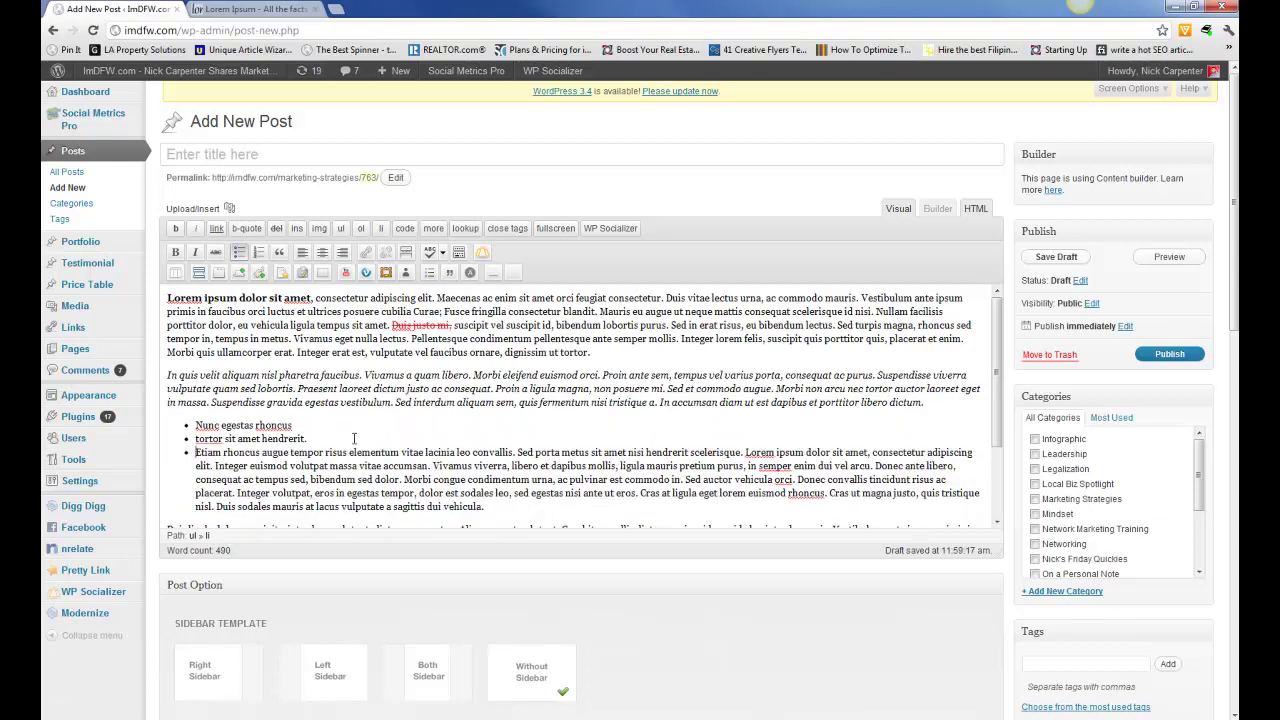
left_click(517, 452)
key("Return")
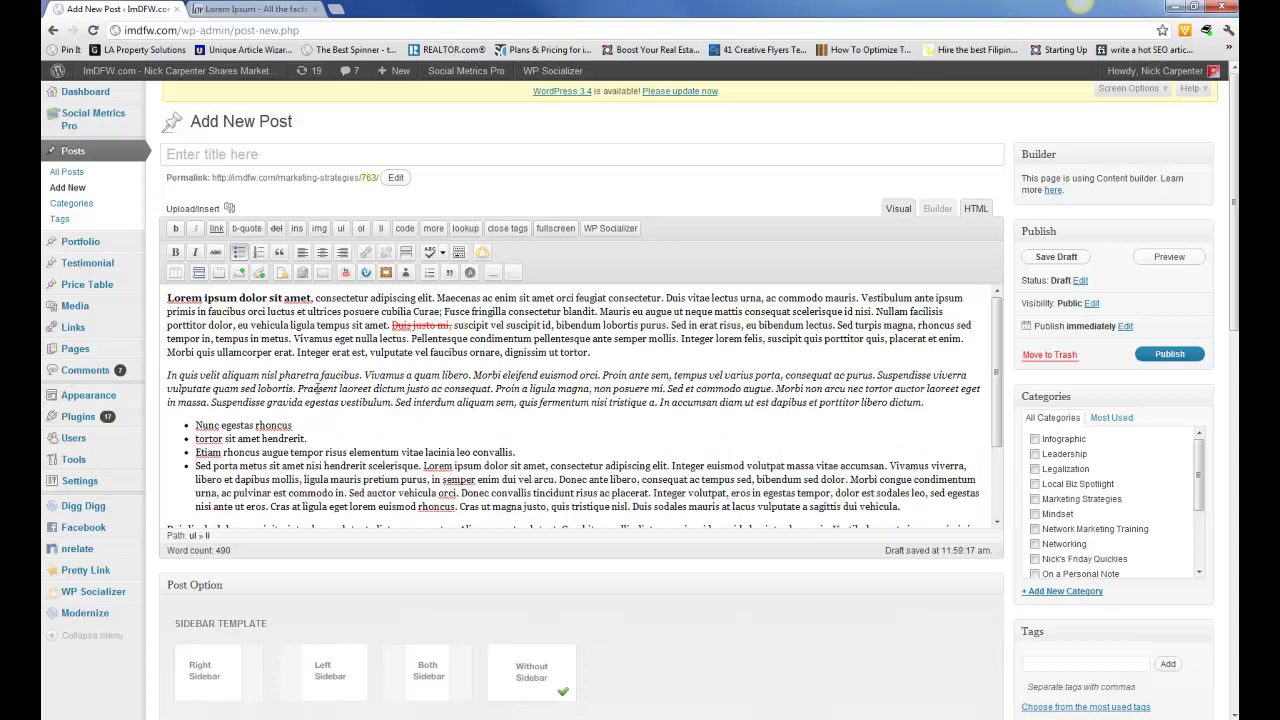
- Format the paragraph beginning "Duis ligula dolor" below the bulleted list as a block quote
scroll(318, 388, "down", 2)
left_click(168, 458)
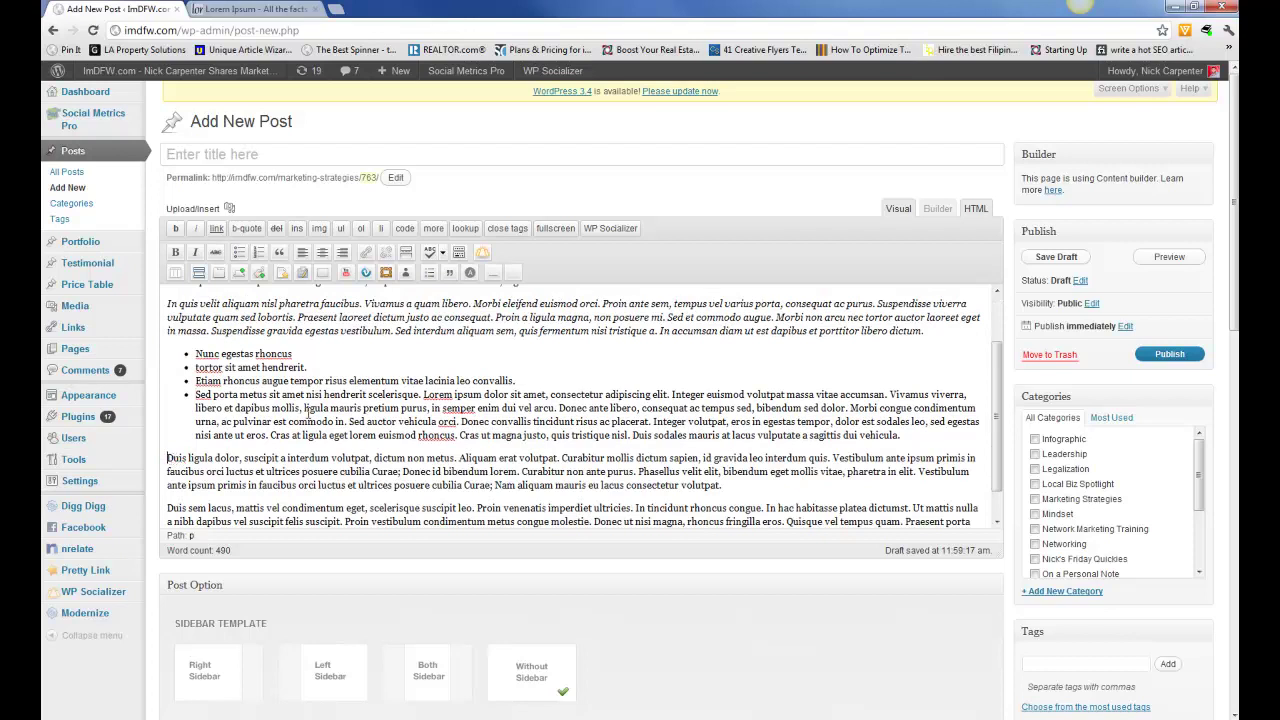
left_click(279, 253)
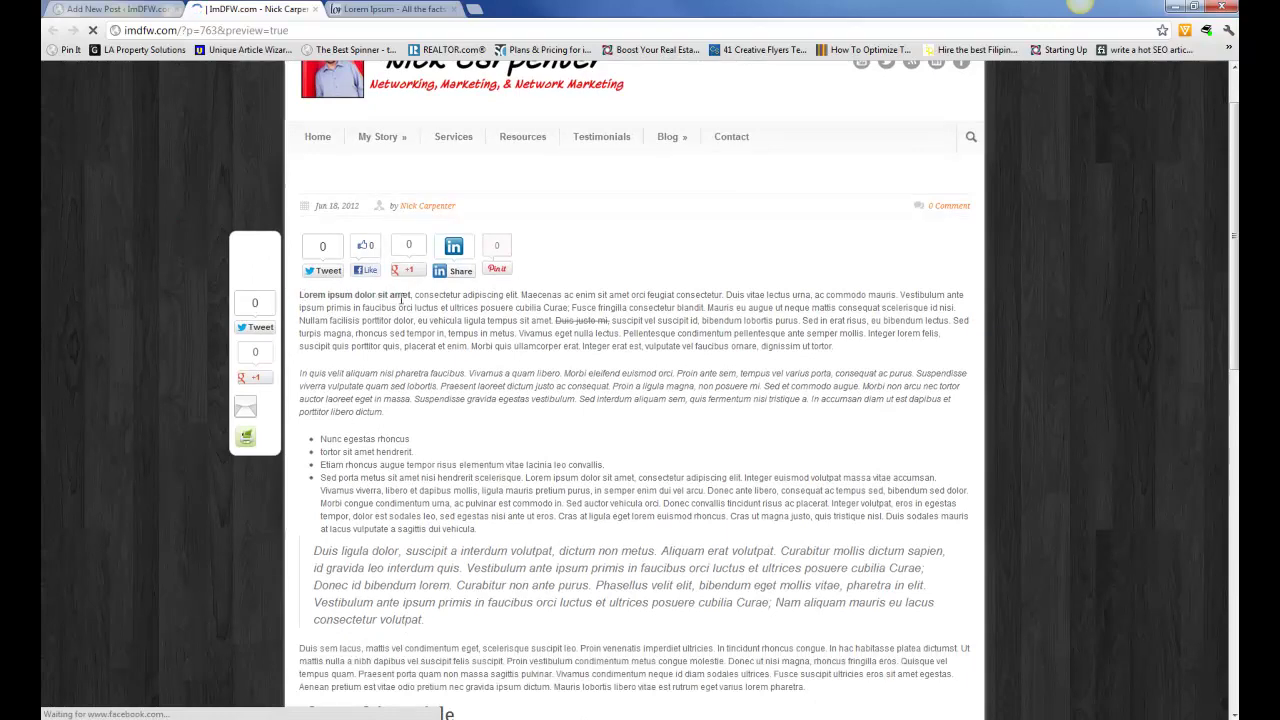
- Examine the italic text, bulleted list and block quote in the post preview, and return to the editor
left_click_drag(300, 366, 403, 417)
left_click(476, 440)
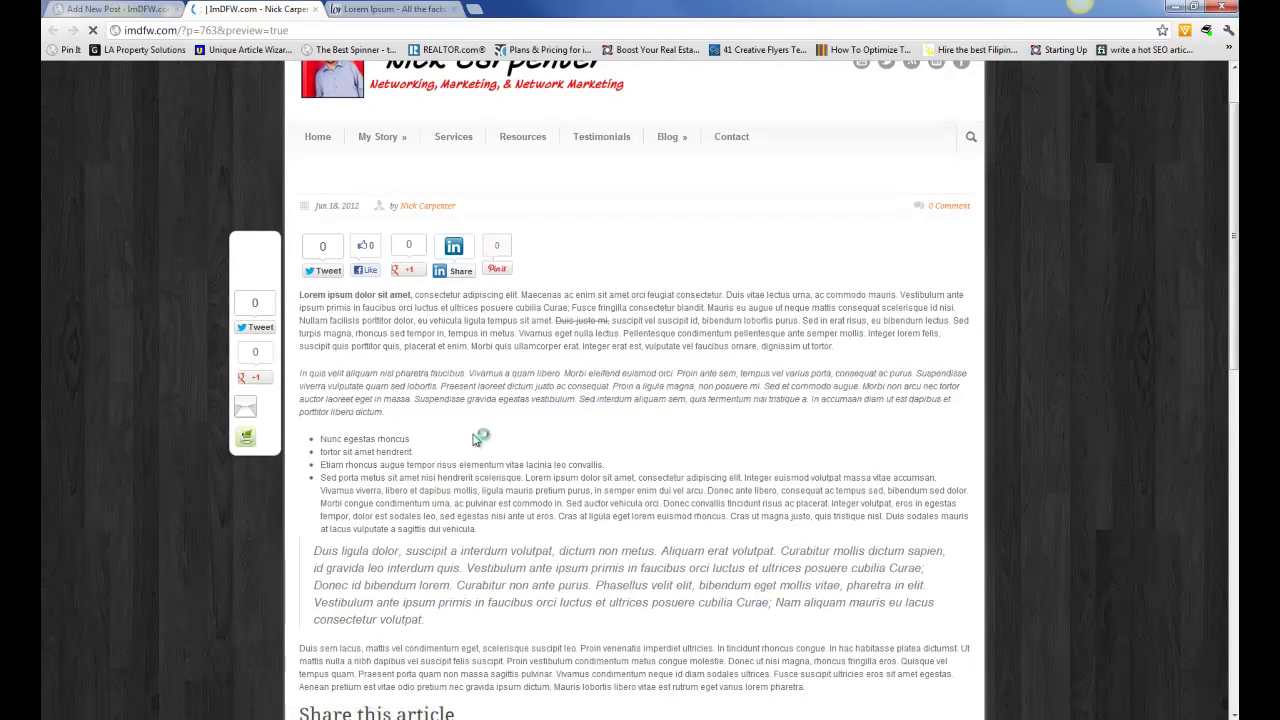
scroll(340, 470, "down", 1)
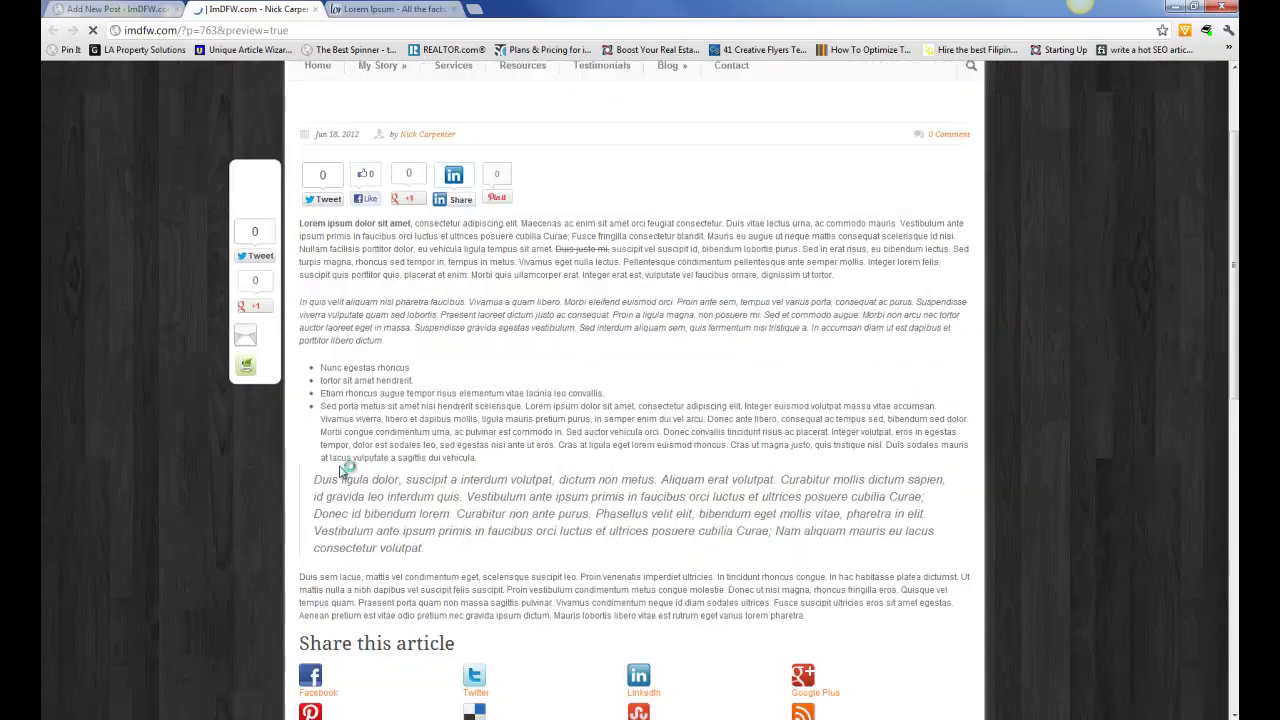
scroll(350, 472, "down", 1)
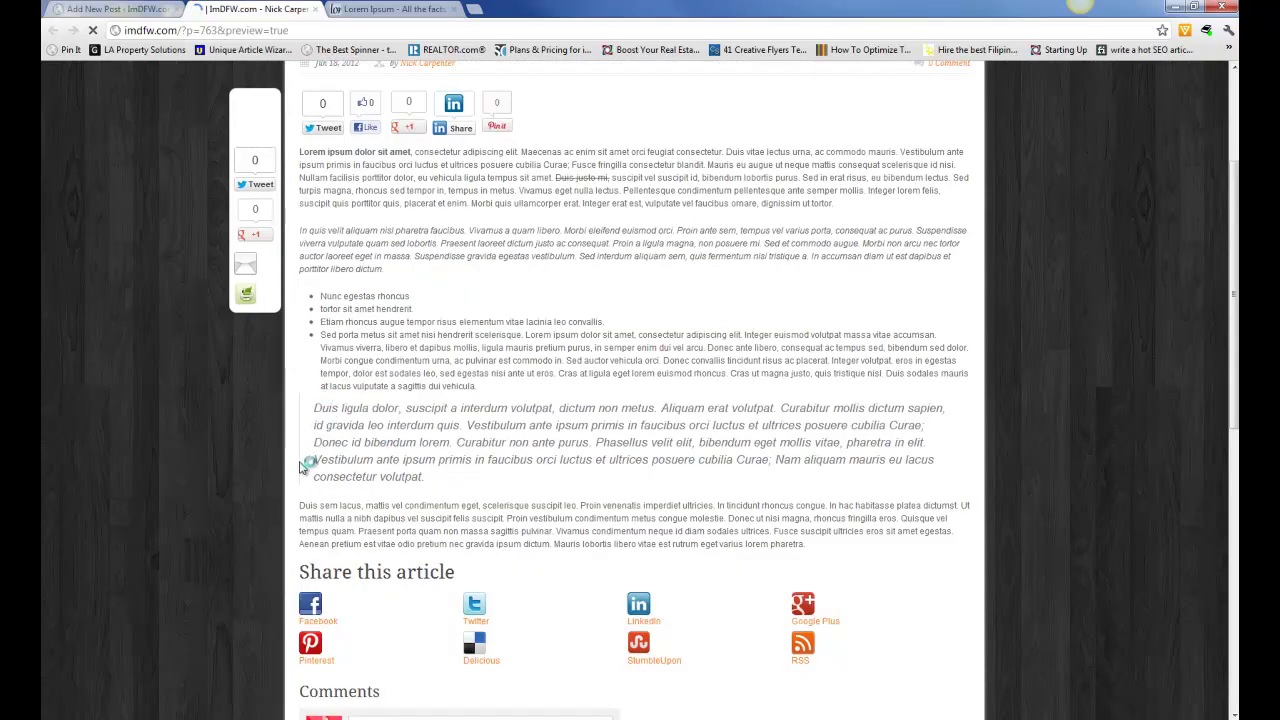
left_click(316, 9)
left_click(398, 368)
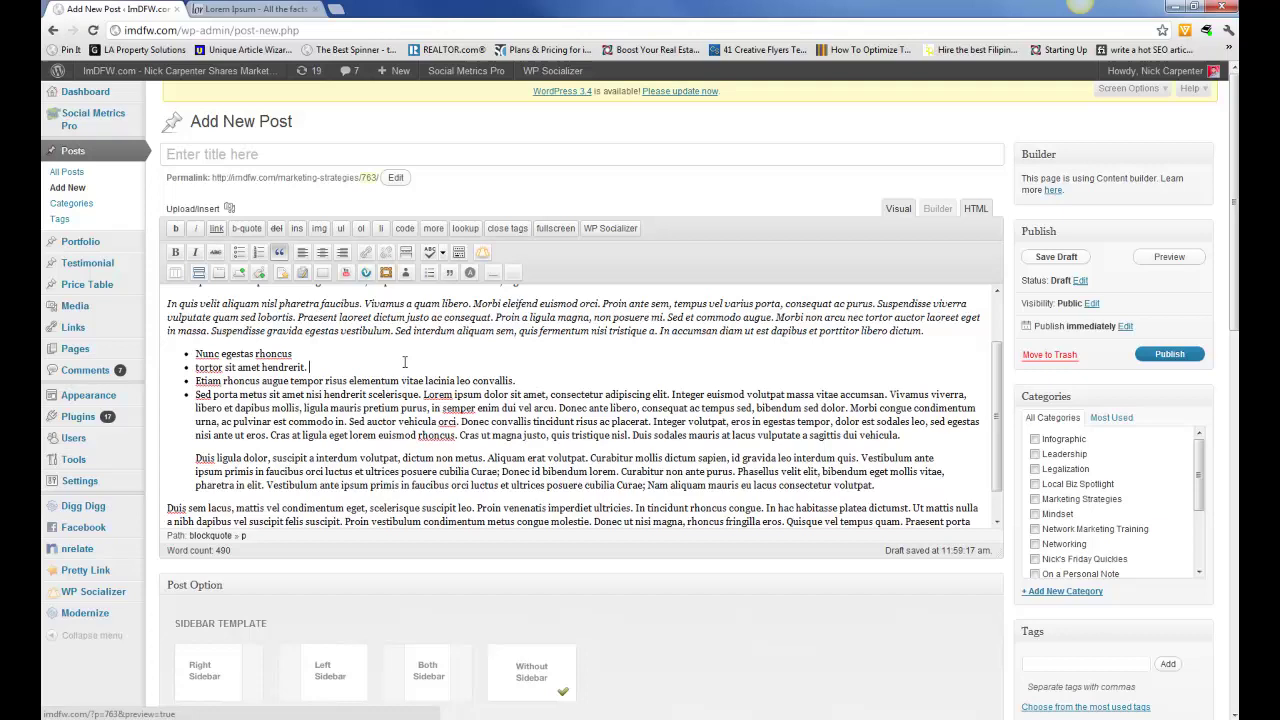
scroll(351, 354, "up", 2)
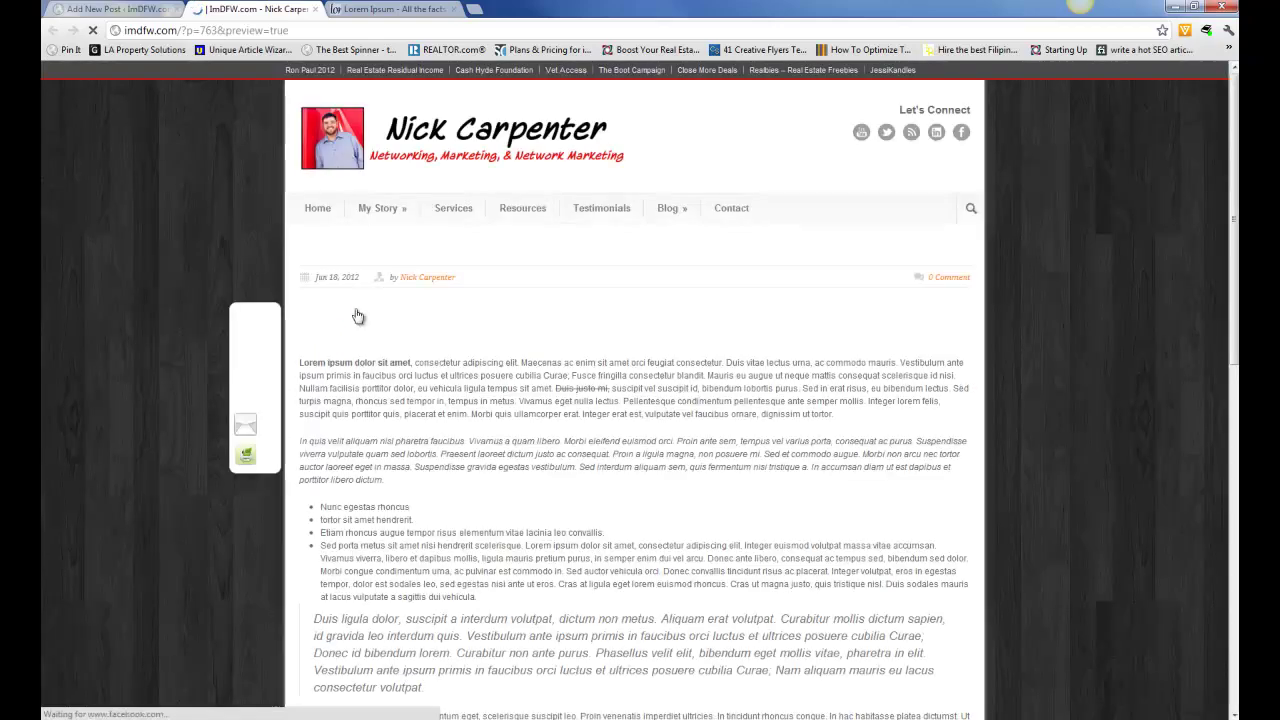
- Check the block quote below the bulleted list in the refreshed post preview and return to the post editor
scroll(725, 350, "down", 1)
scroll(725, 348, "down", 2)
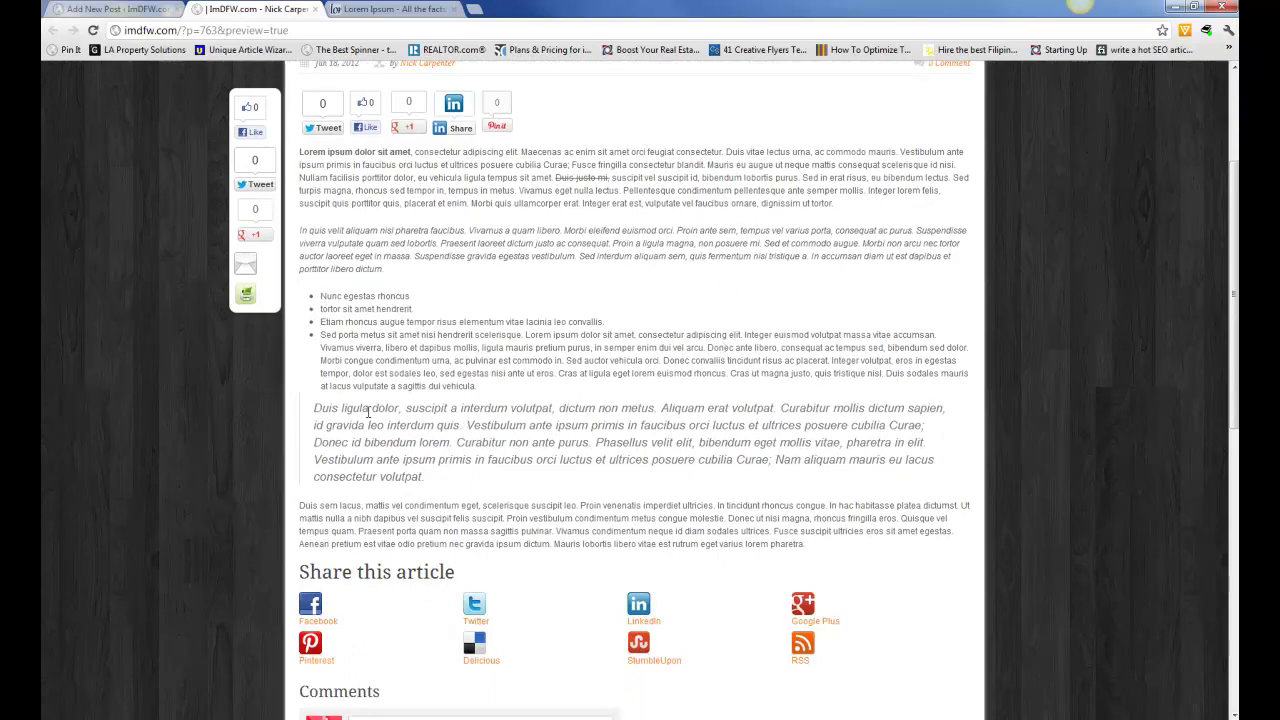
left_click(128, 10)
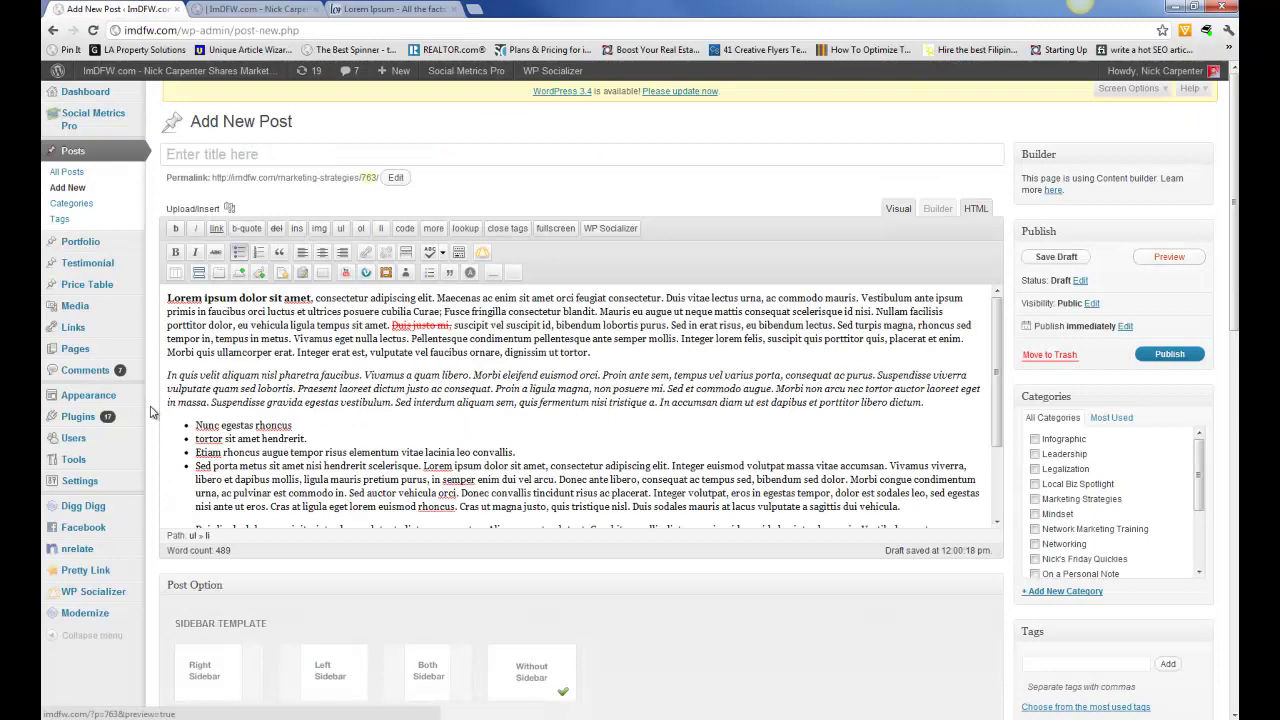
- Delete the paragraph beginning "Duis ligula dolor" below the bulleted list
scroll(170, 395, "down", 3)
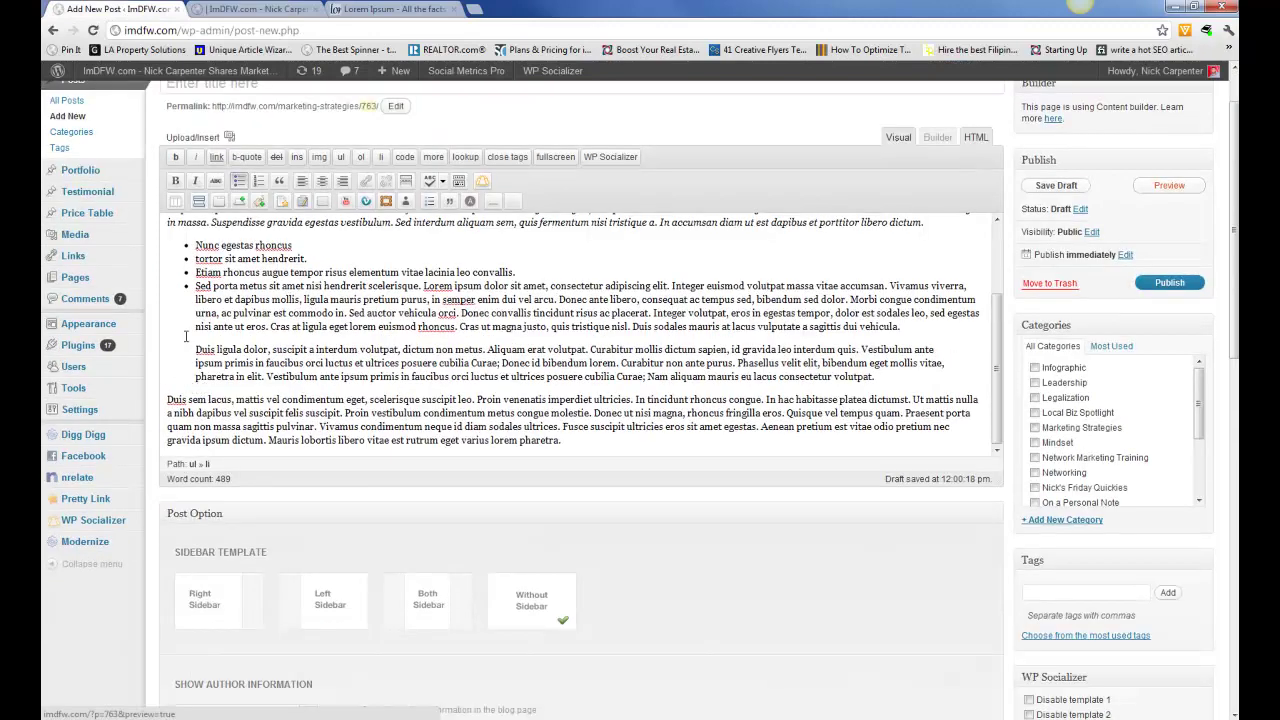
left_click_drag(188, 328, 324, 350)
left_click(933, 331)
left_click_drag(933, 331, 967, 378)
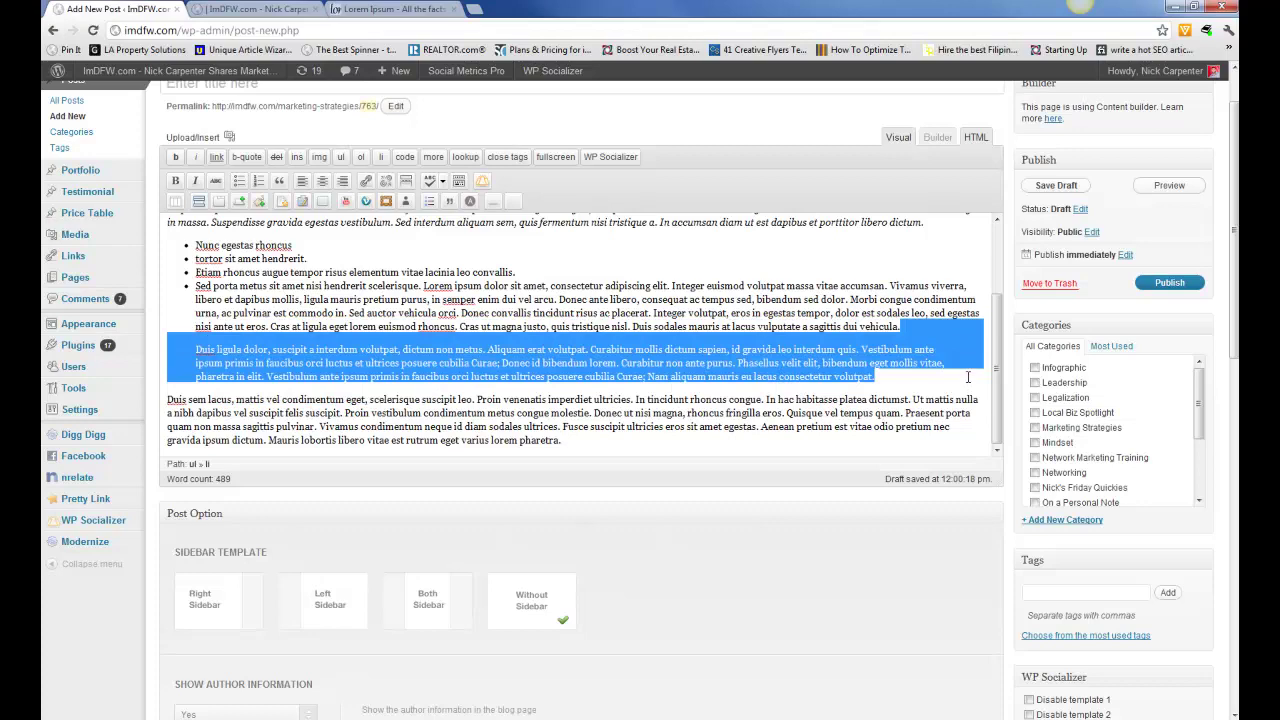
key("Delete")
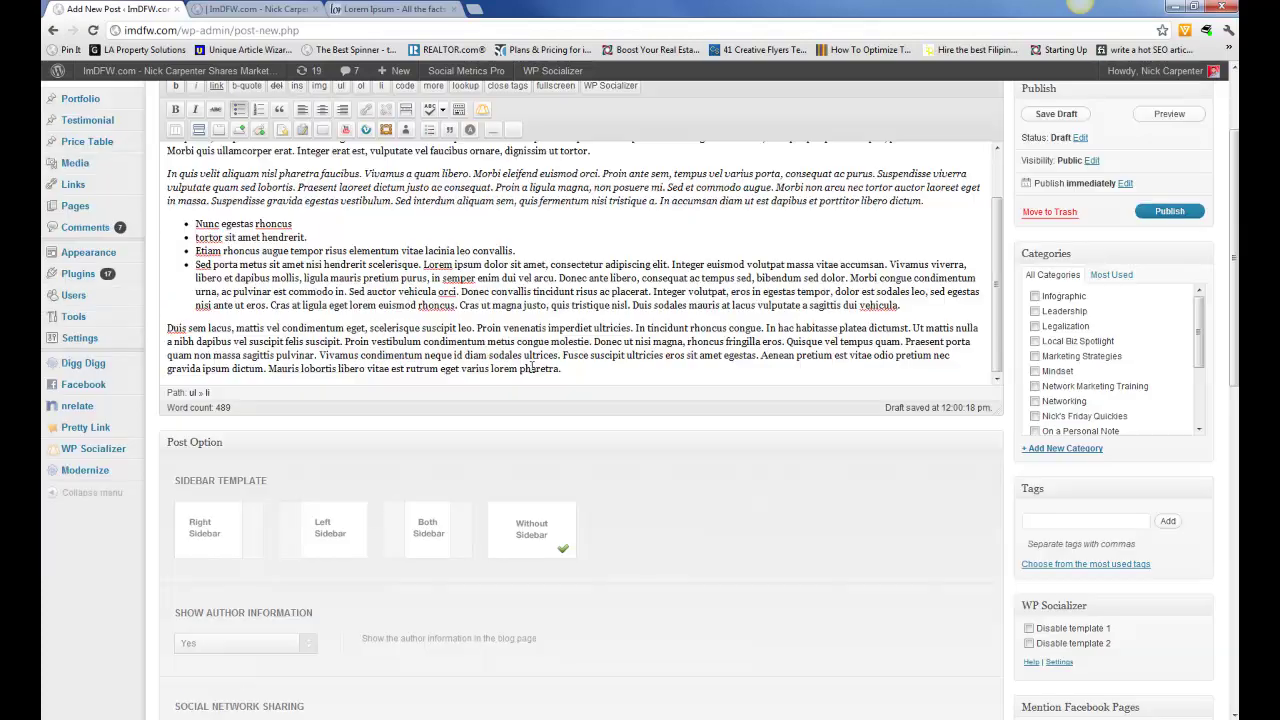
- Set the post's sidebar template to Right Sidebar and assign the post to the Leadership category
scroll(532, 368, "up", 3)
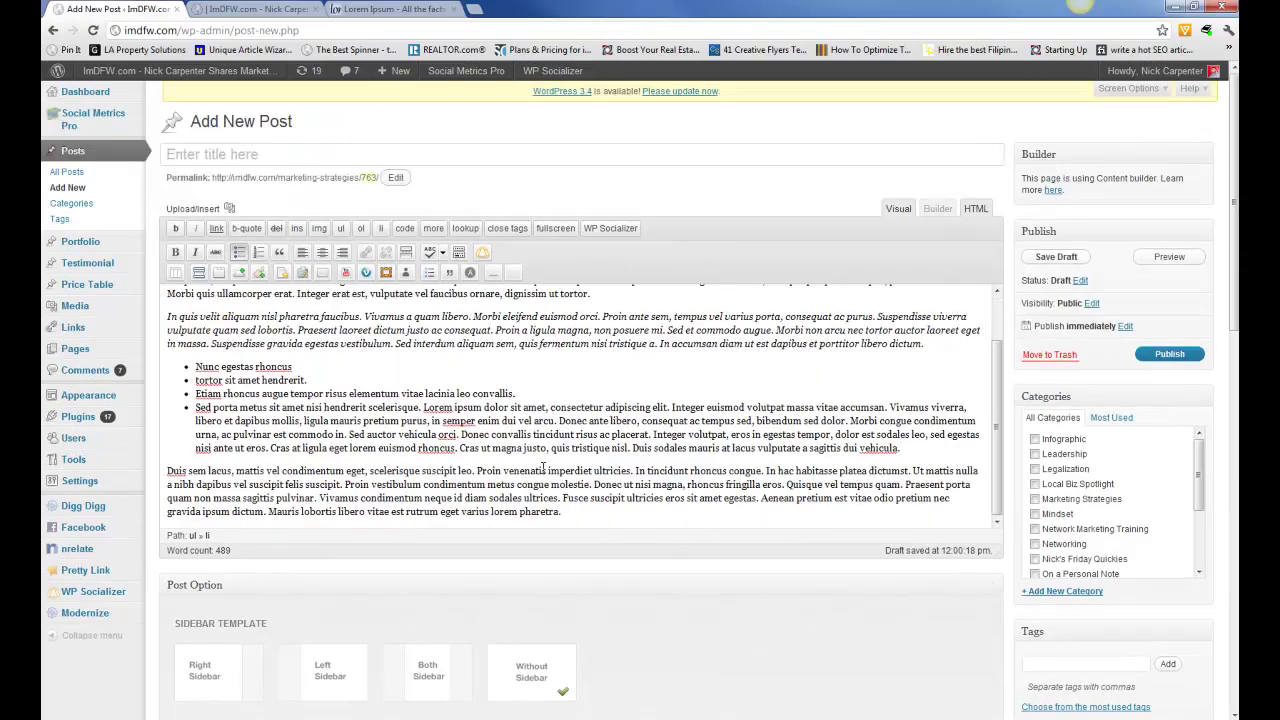
left_click(197, 694)
scroll(617, 447, "up", 1)
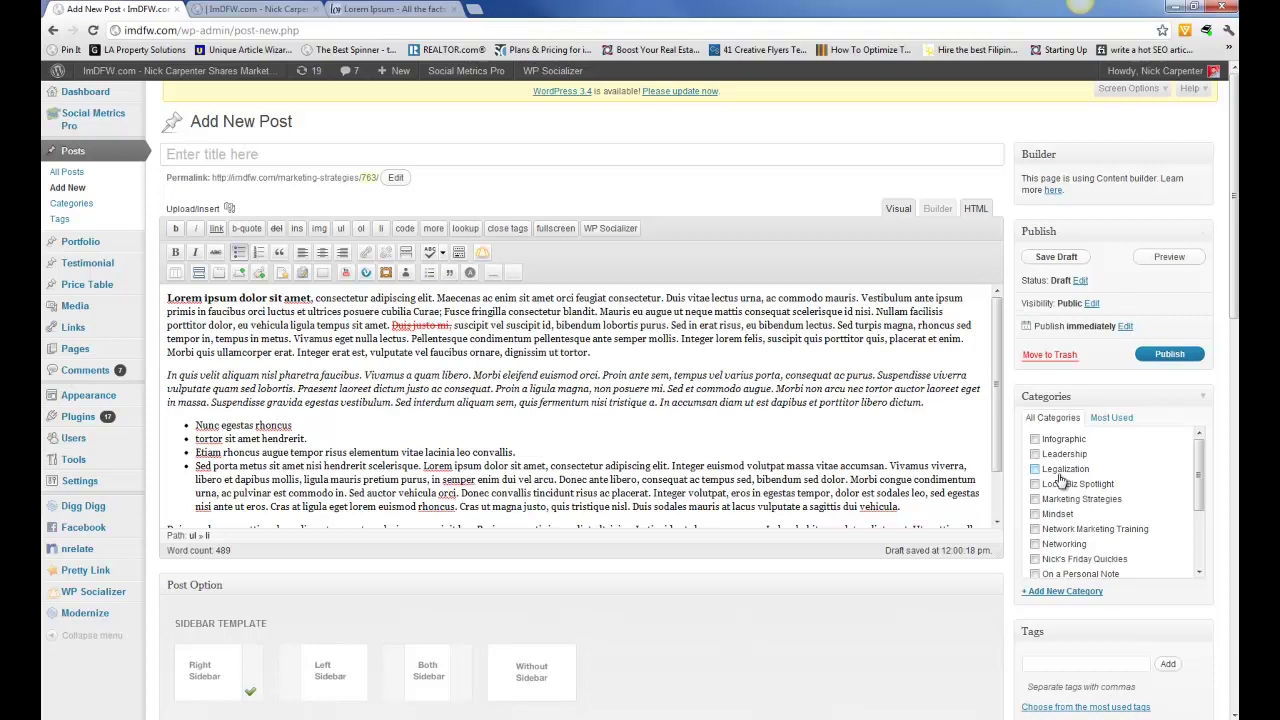
left_click(1035, 454)
- Title the post "Test Blog for WordPress Modules" and publish it
left_click(541, 156)
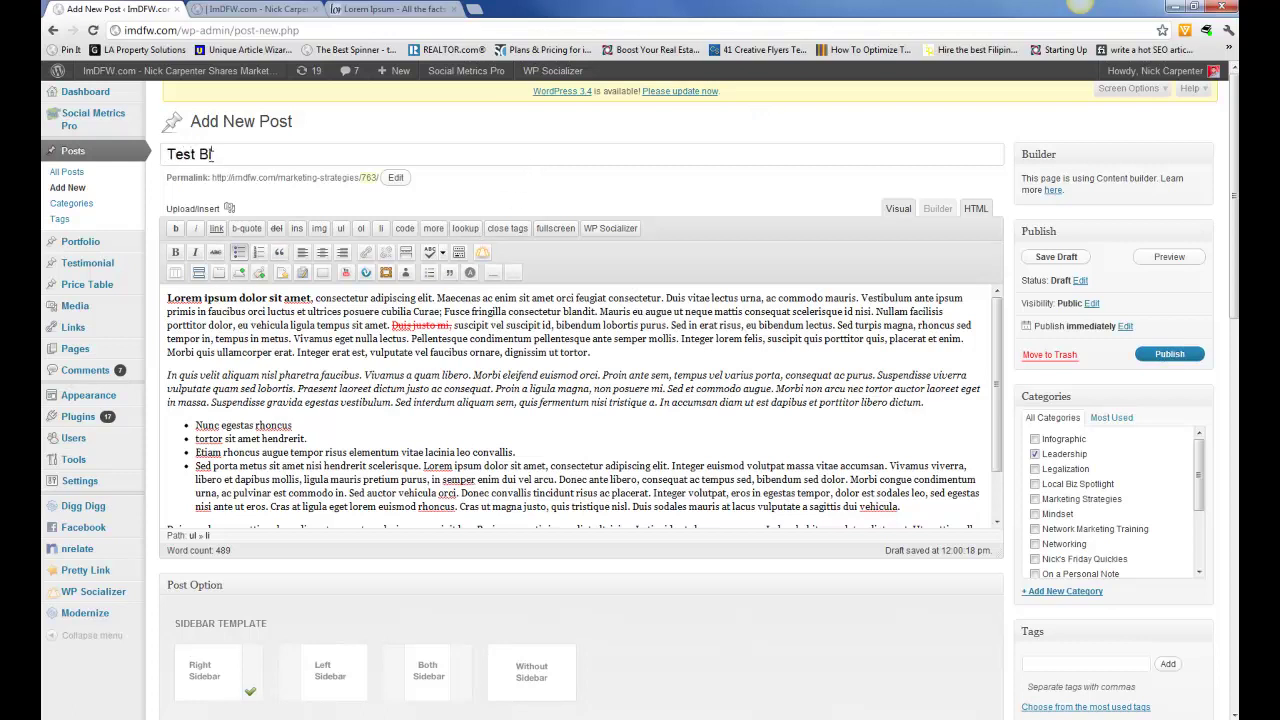
type("Test Blog for Wordpor")
type("ss Mod")
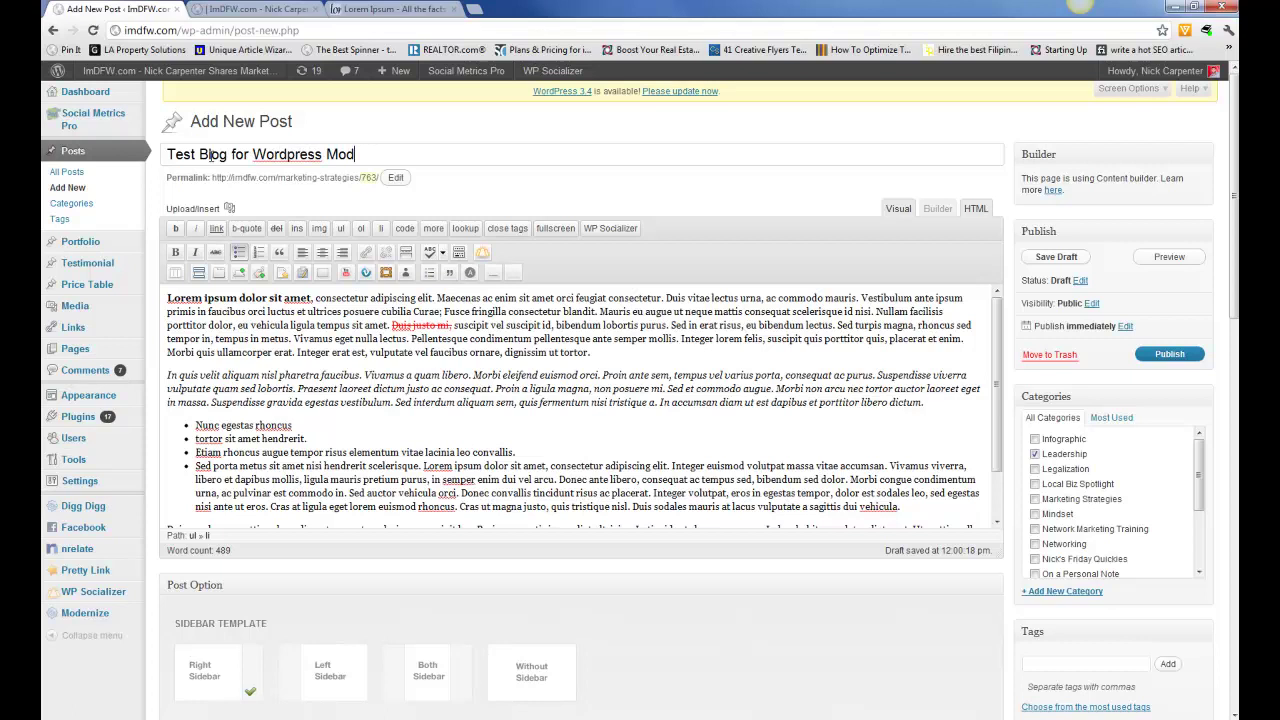
type("ul")
left_click(1170, 354)
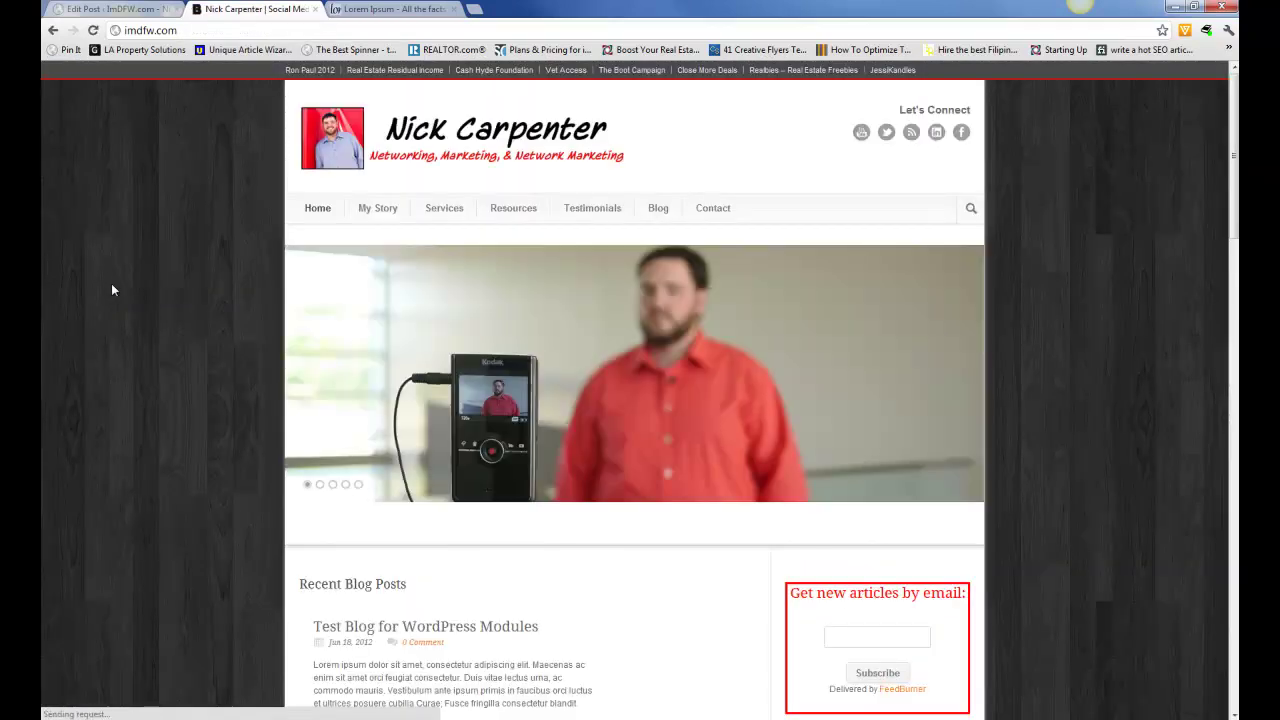
- Open the post "Test Blog for WordPress Modules" from the site's recent blog posts and review its published page
scroll(139, 313, "down", 2)
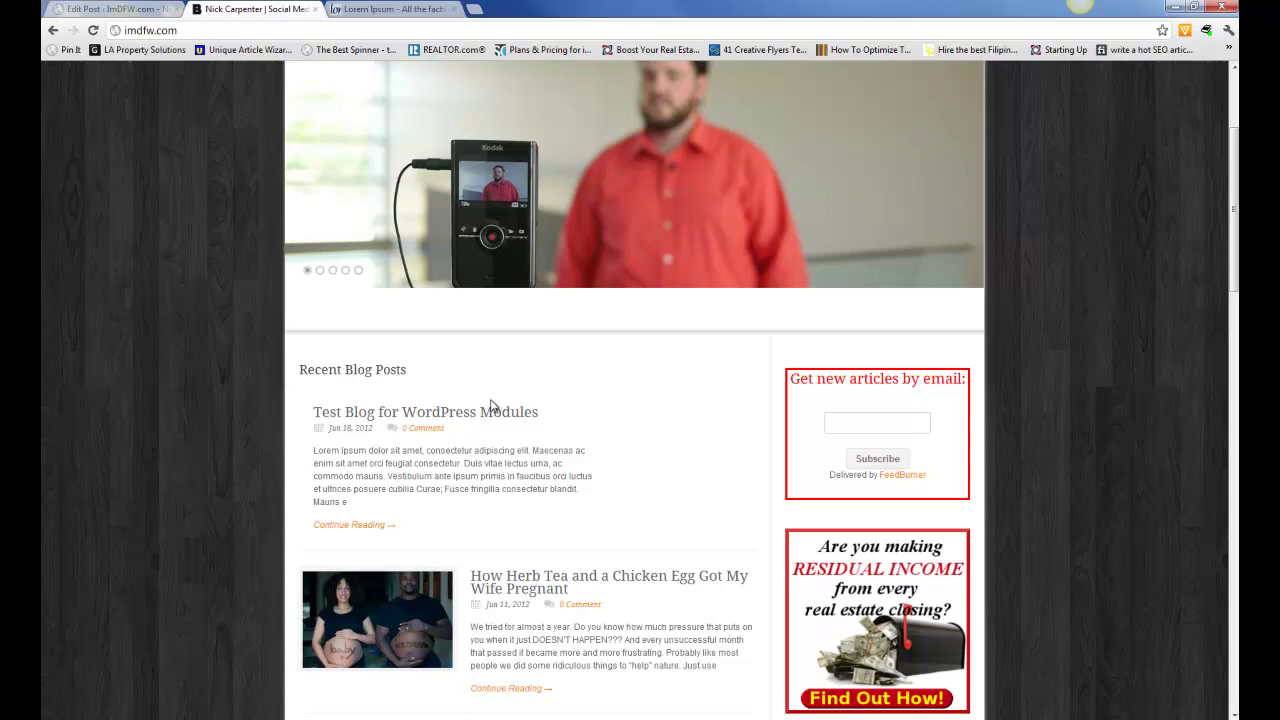
left_click(449, 413)
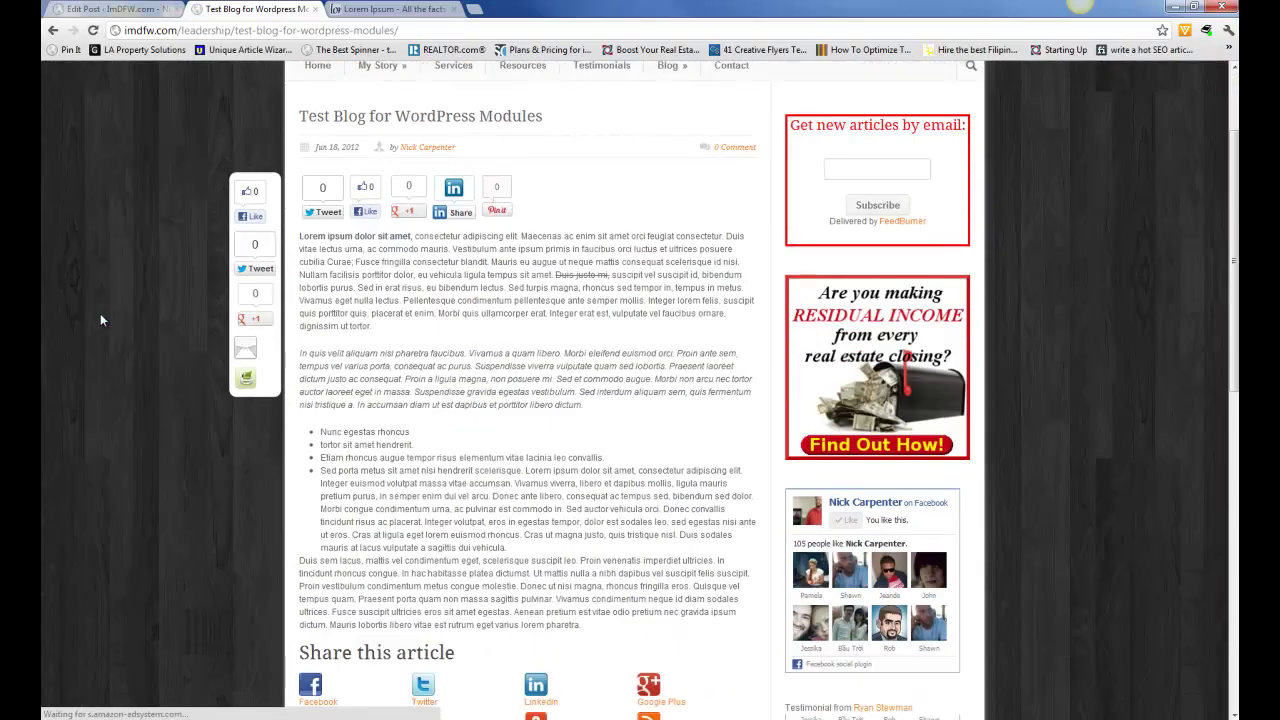
scroll(101, 315, "up", 4)
scroll(100, 320, "up", 1)
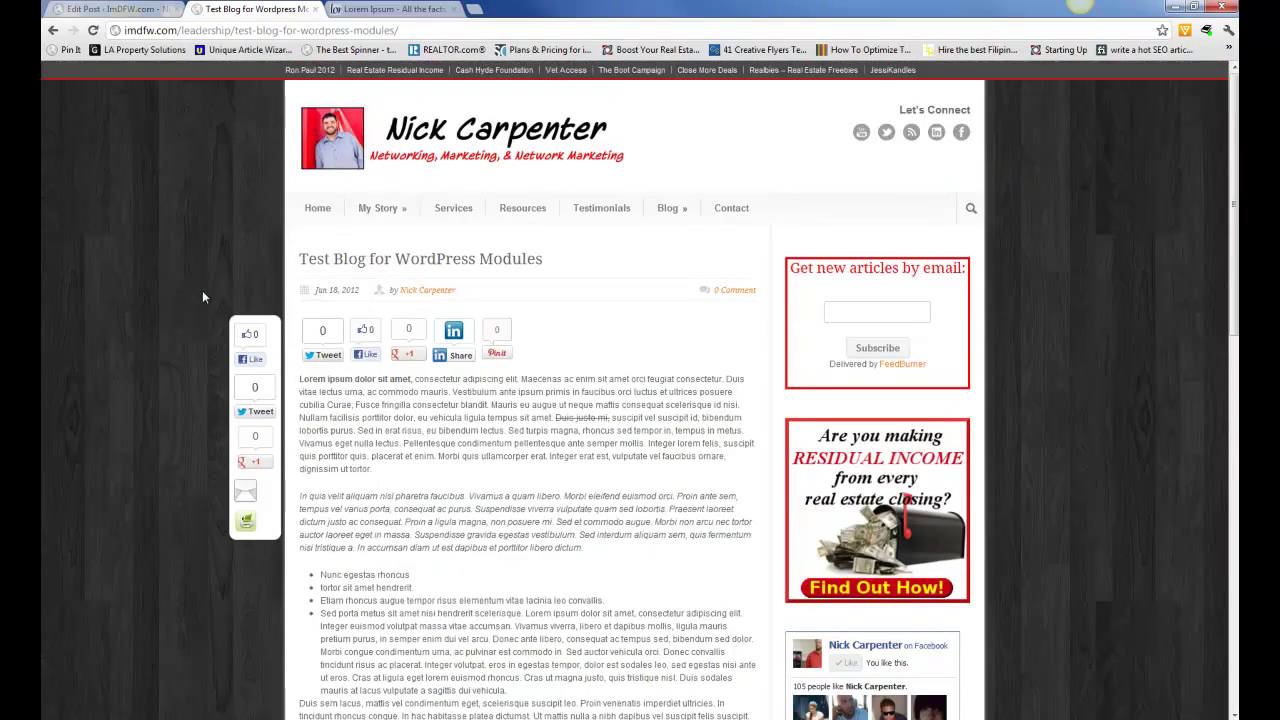